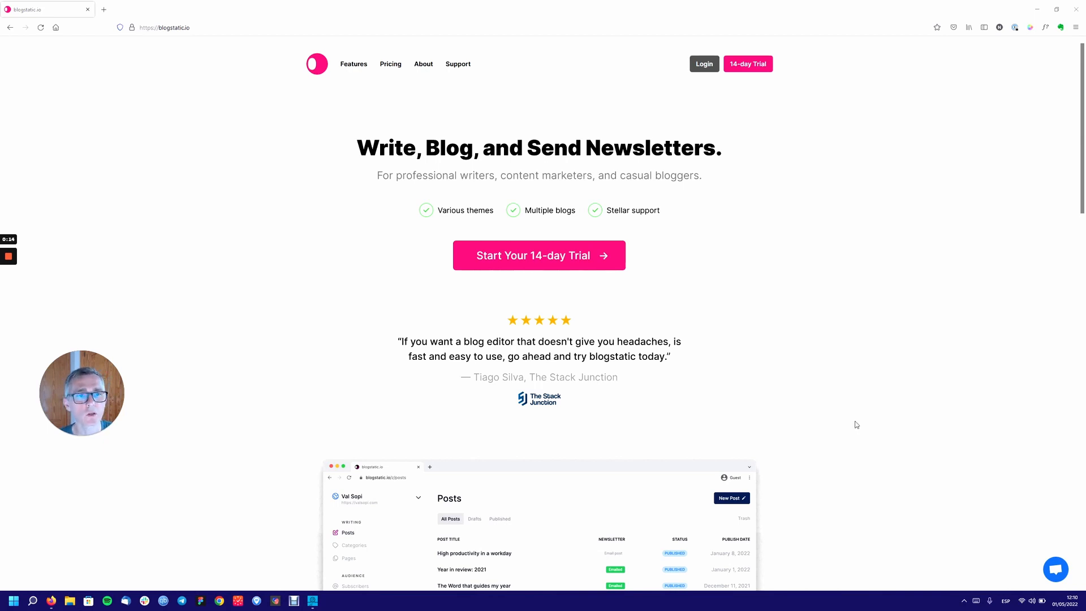
# Start the 14-day trial sign-up by entering and confirming the account e-mail address.
pyautogui.click(750, 69)
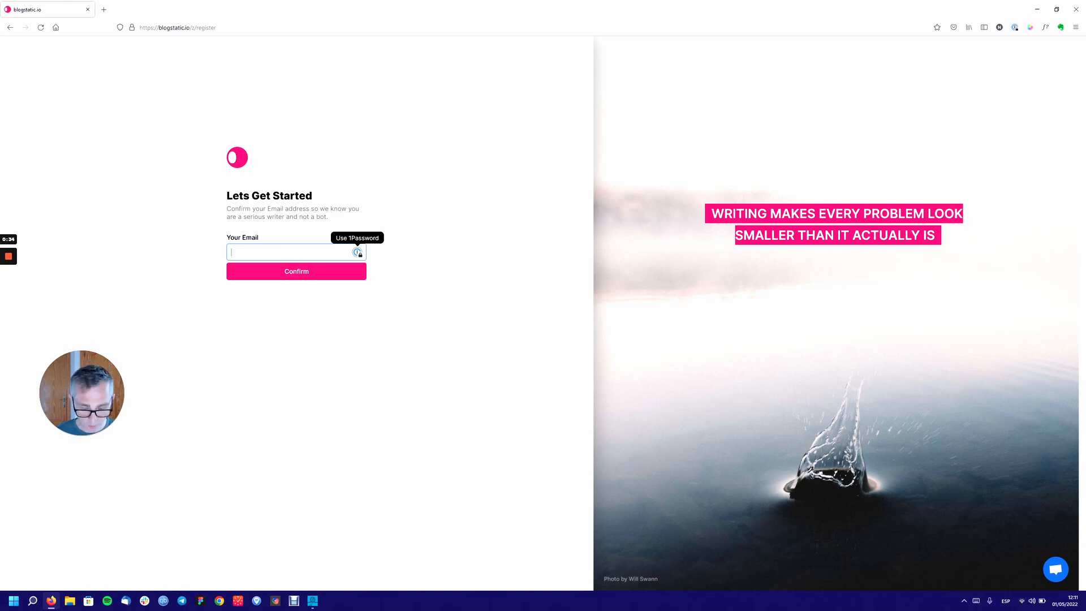
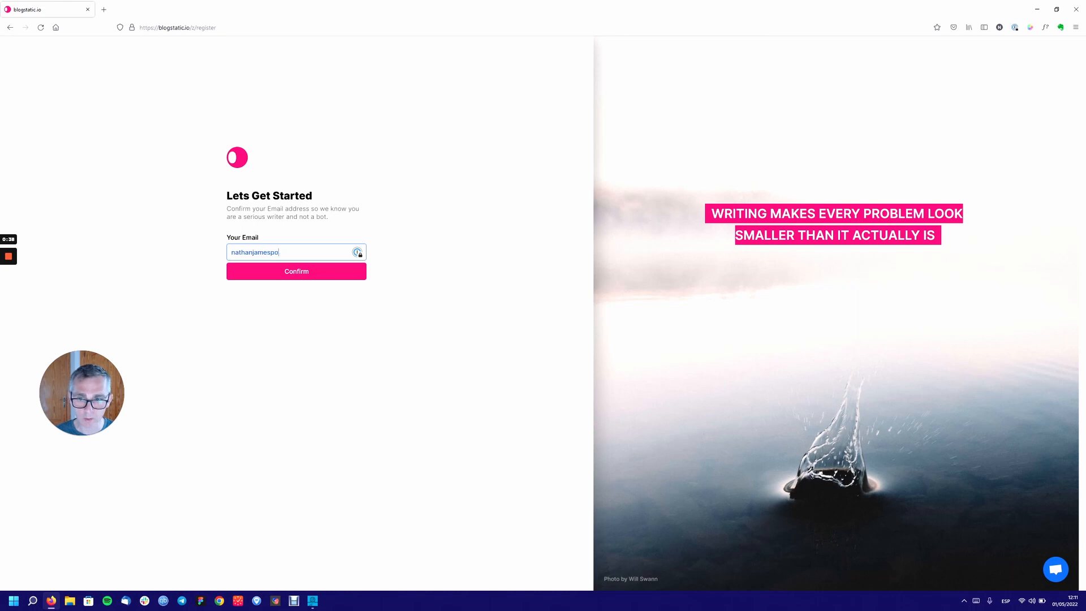
pyautogui.click(291, 272)
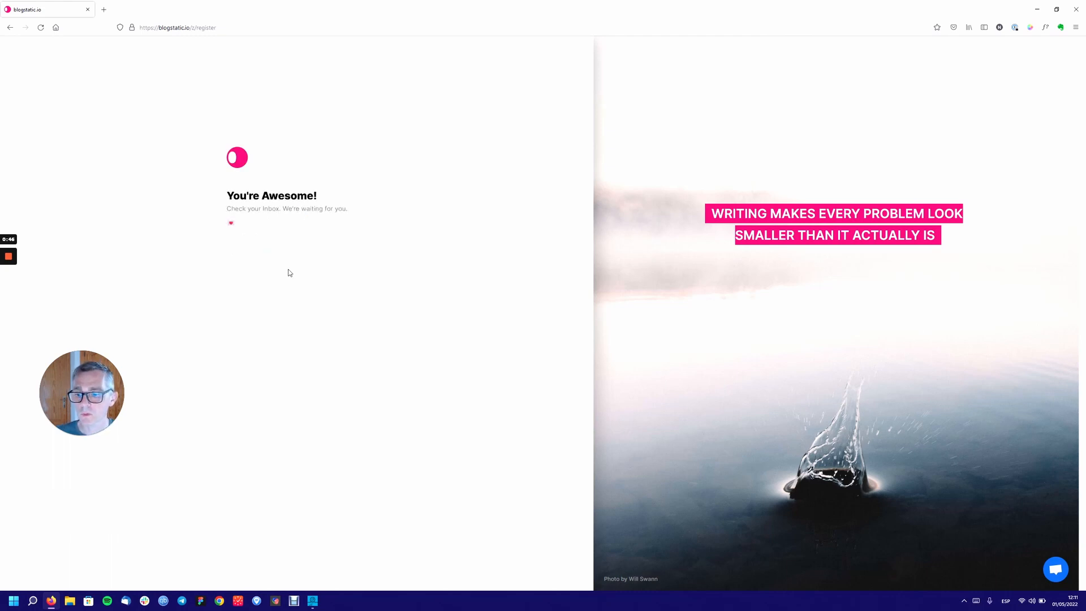
# Confirm the account through the welcome e-mail's link in Thunderbird, then close all Thunderbird windows.
pyautogui.click(125, 601)
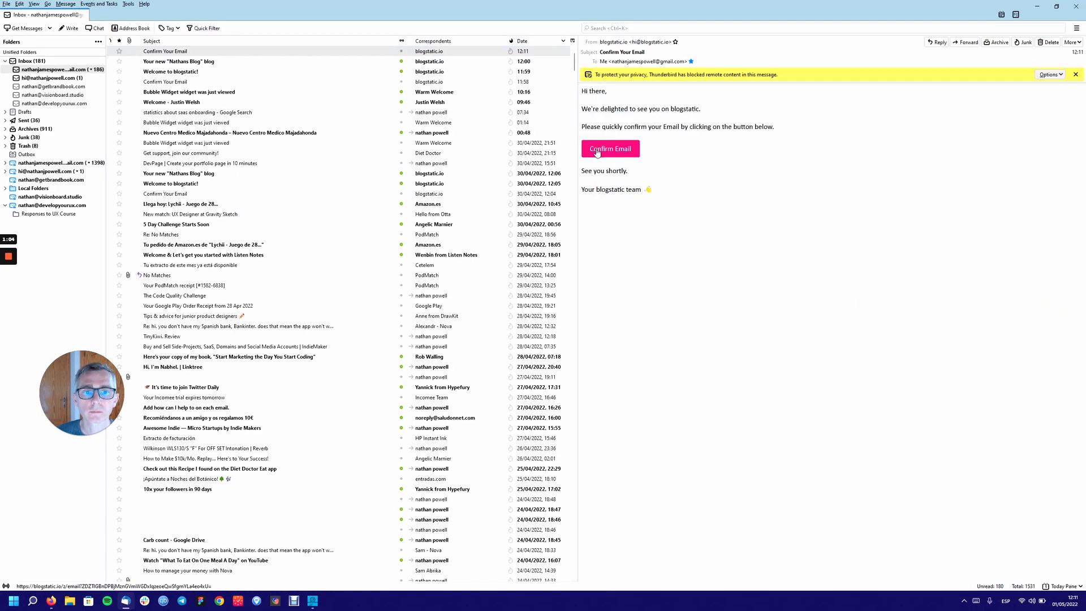
pyautogui.click(596, 148)
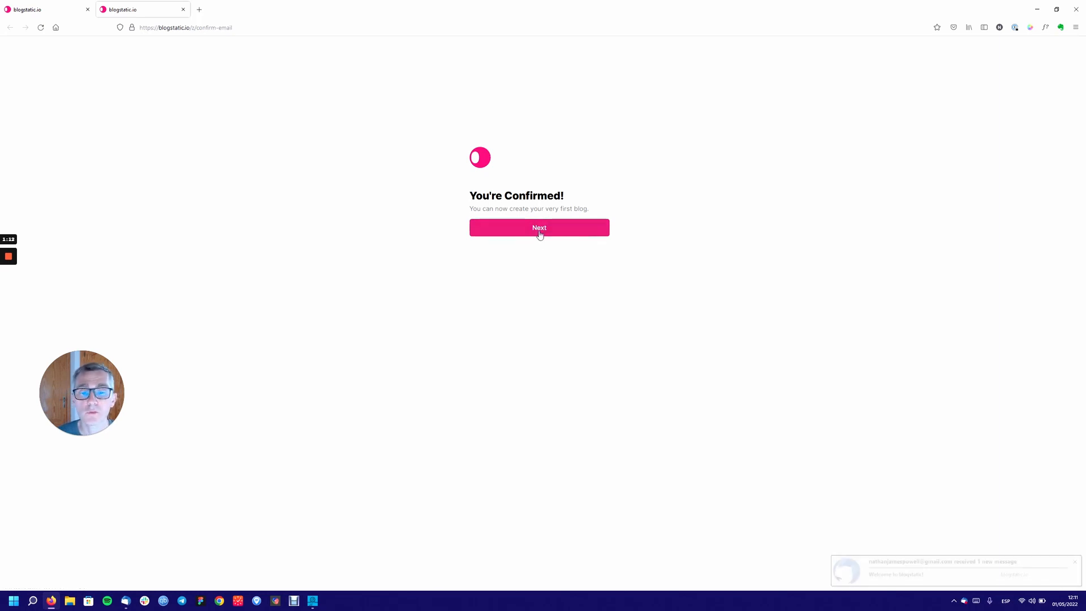
pyautogui.click(1075, 562)
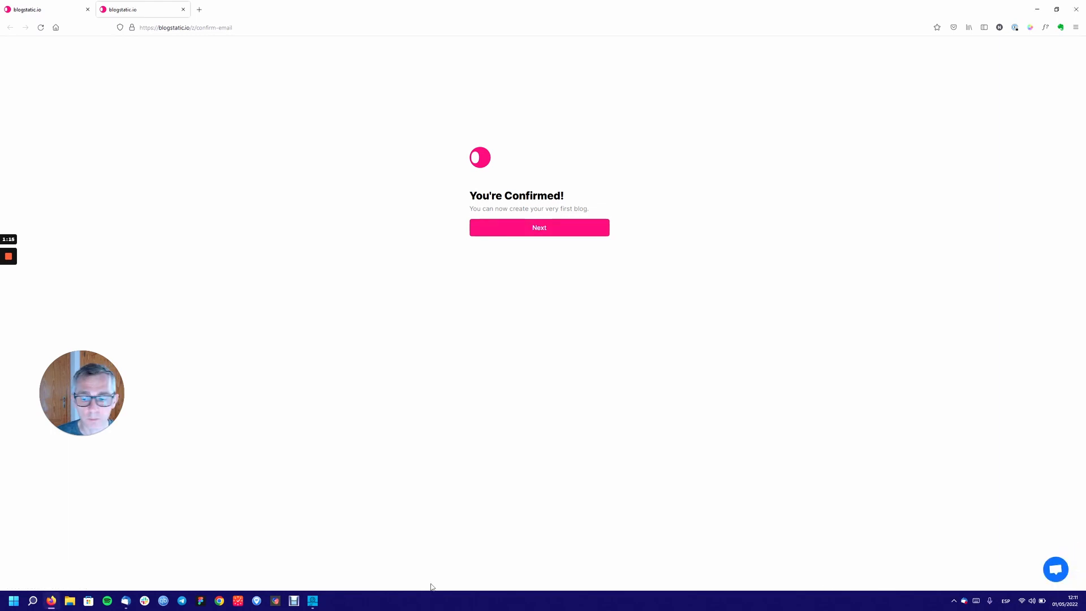
pyautogui.rightClick(127, 600)
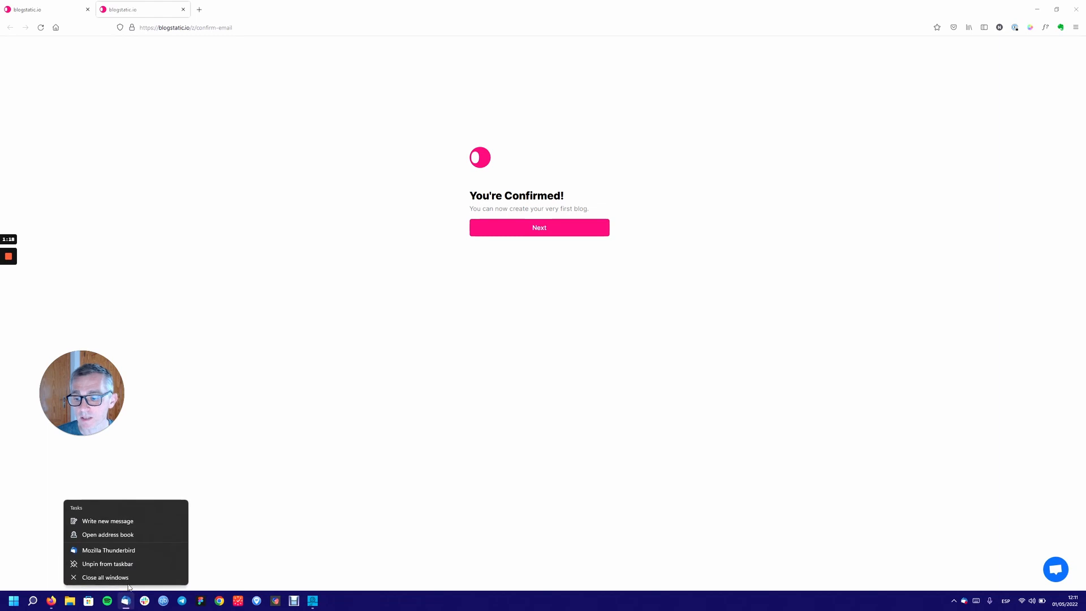
pyautogui.click(129, 578)
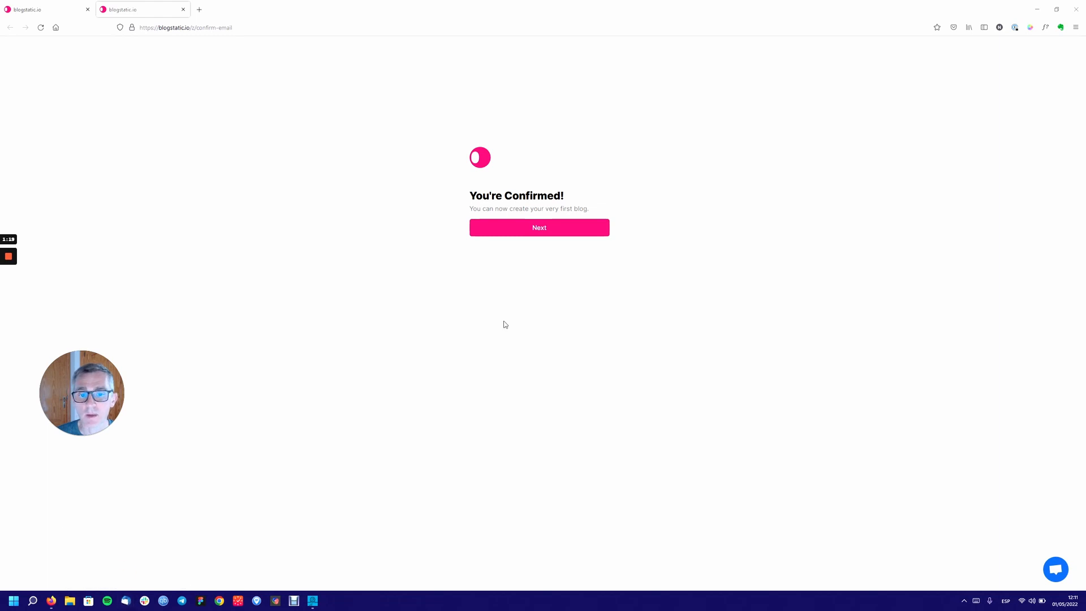
# Continue to the new blog form and fill the blog name with Nathans Blog.
pyautogui.click(536, 228)
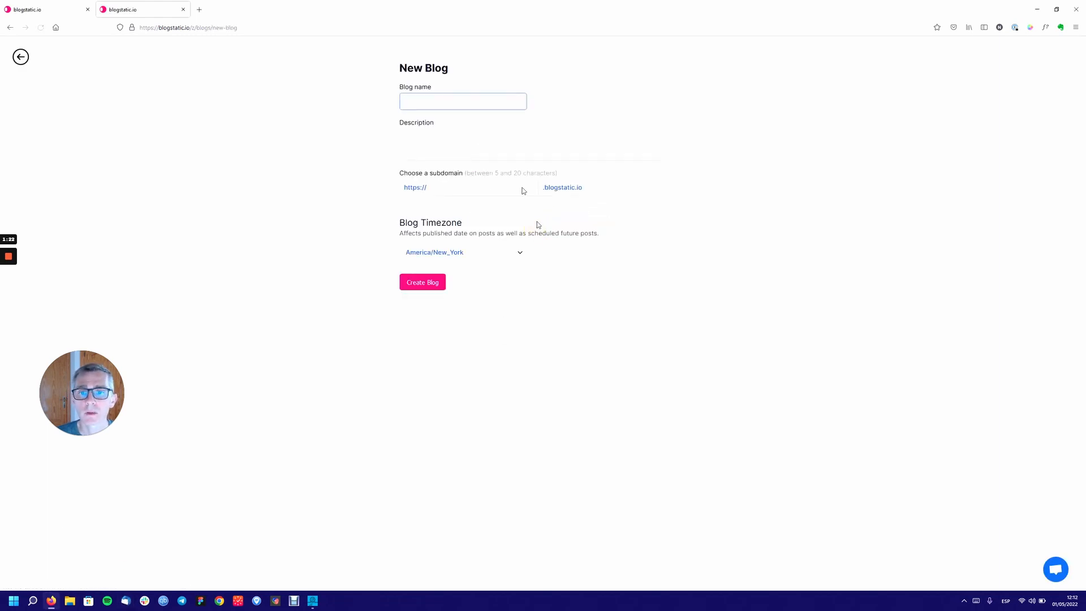
pyautogui.click(451, 98)
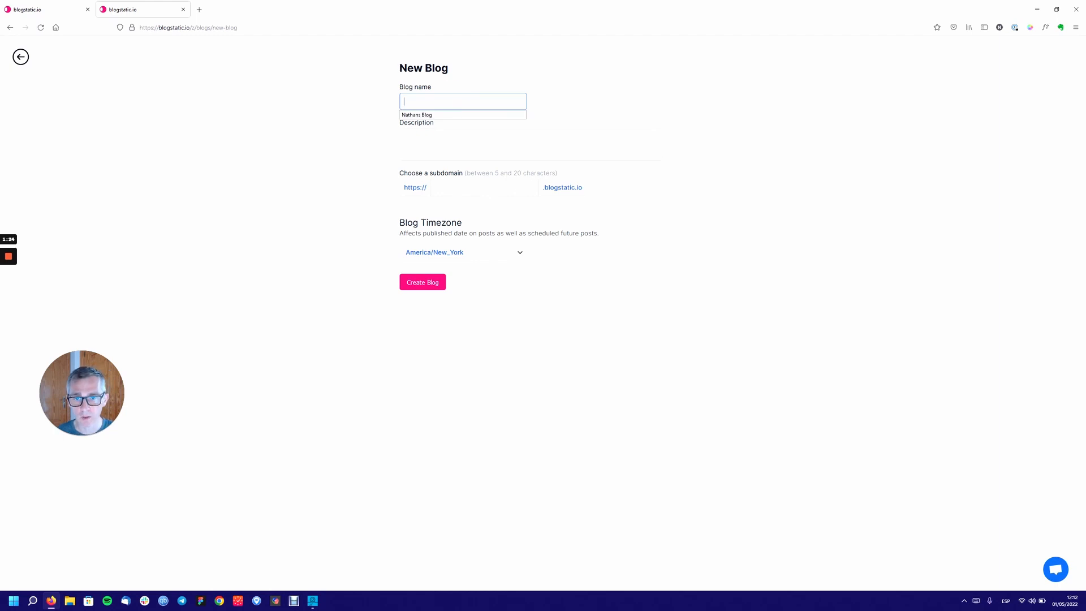
pyautogui.click(441, 116)
# Enter the description 'This is my first blog' and the chosen subdomain.
pyautogui.click(470, 152)
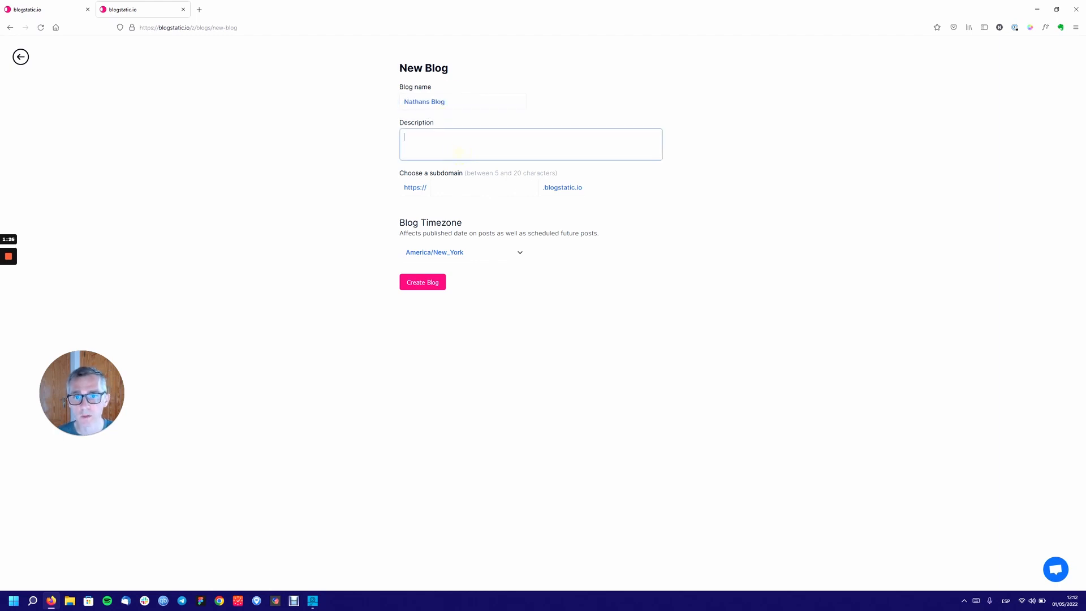
pyautogui.write('This i')
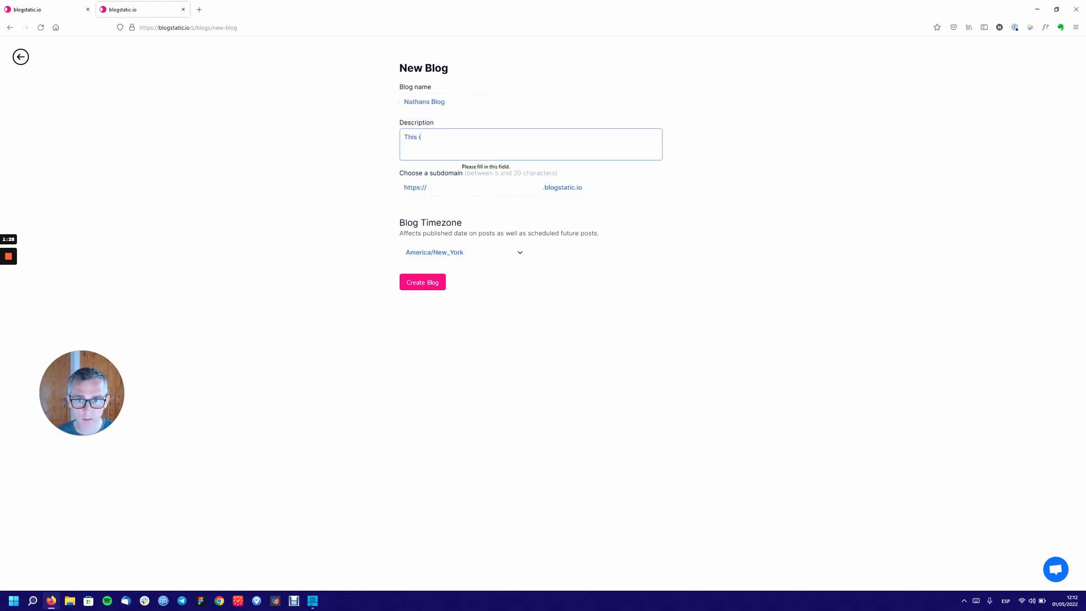
pyautogui.write('s my first blog')
pyautogui.click(500, 185)
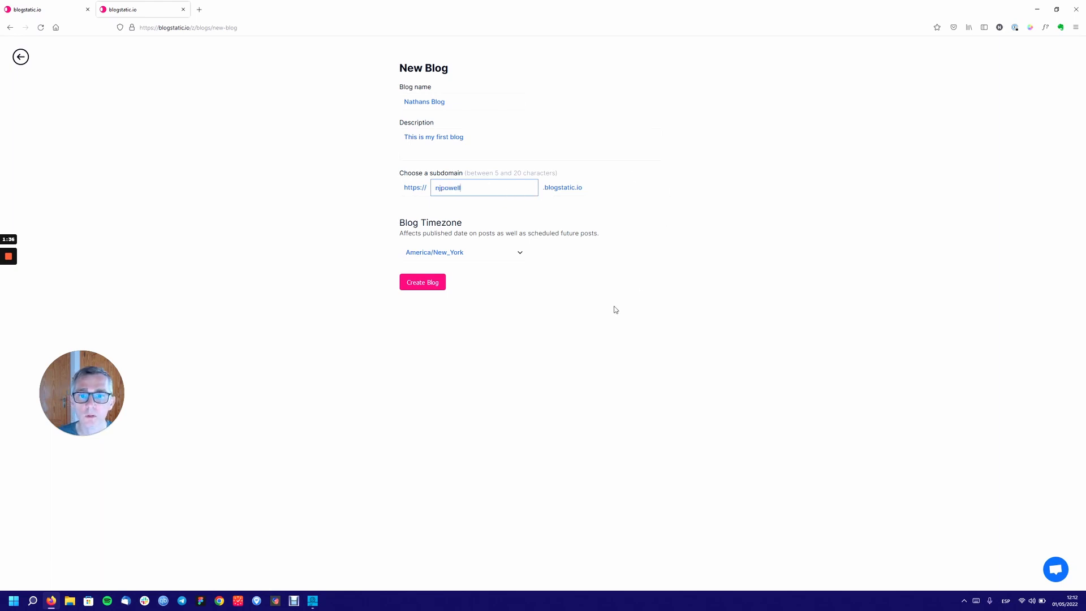
pyautogui.click(616, 310)
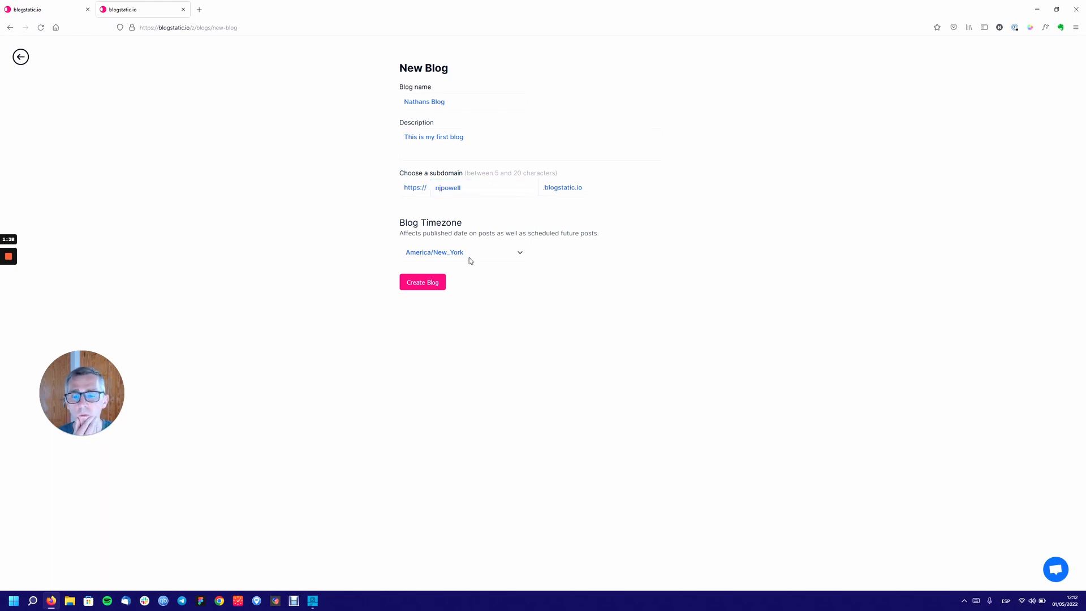
# Open the Blog Timezone list and browse through the Asia and America zones.
pyautogui.click(469, 260)
pyautogui.scroll(5, 465, 303)
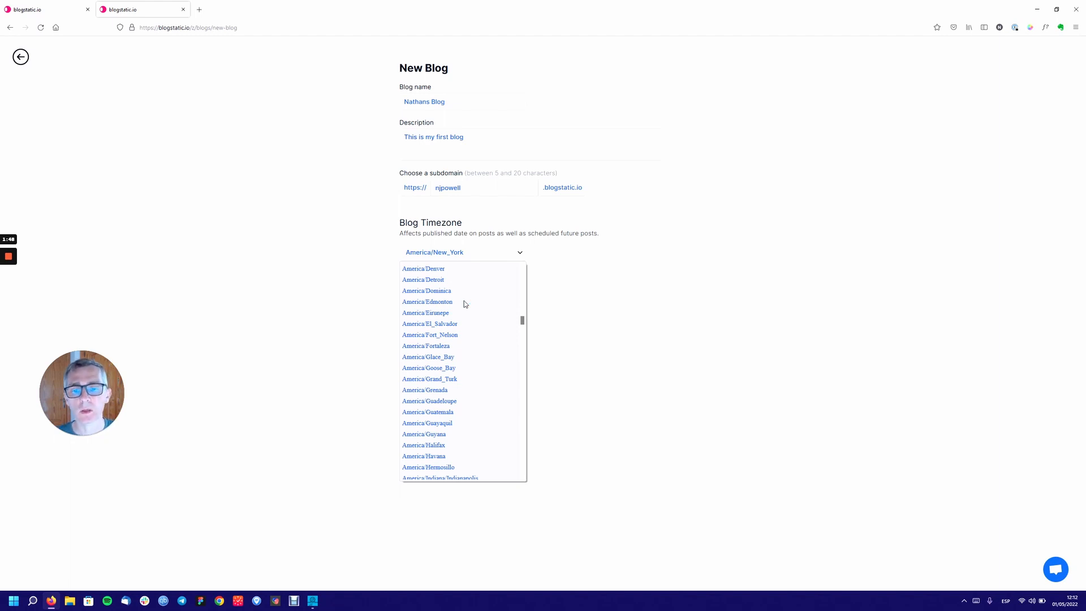
pyautogui.scroll(-20, 464, 301)
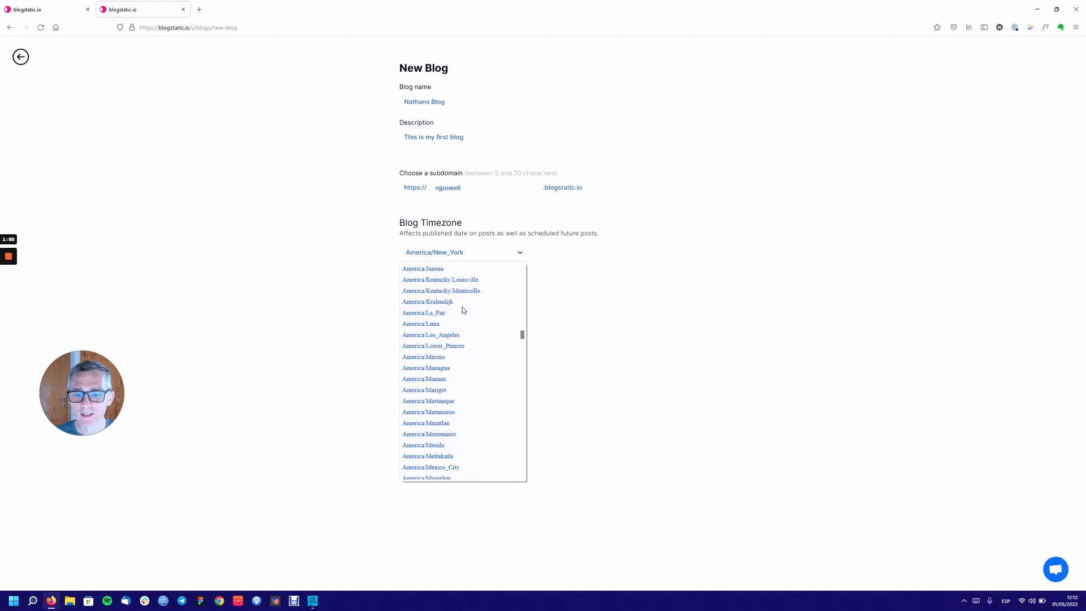
pyautogui.scroll(-20, 463, 310)
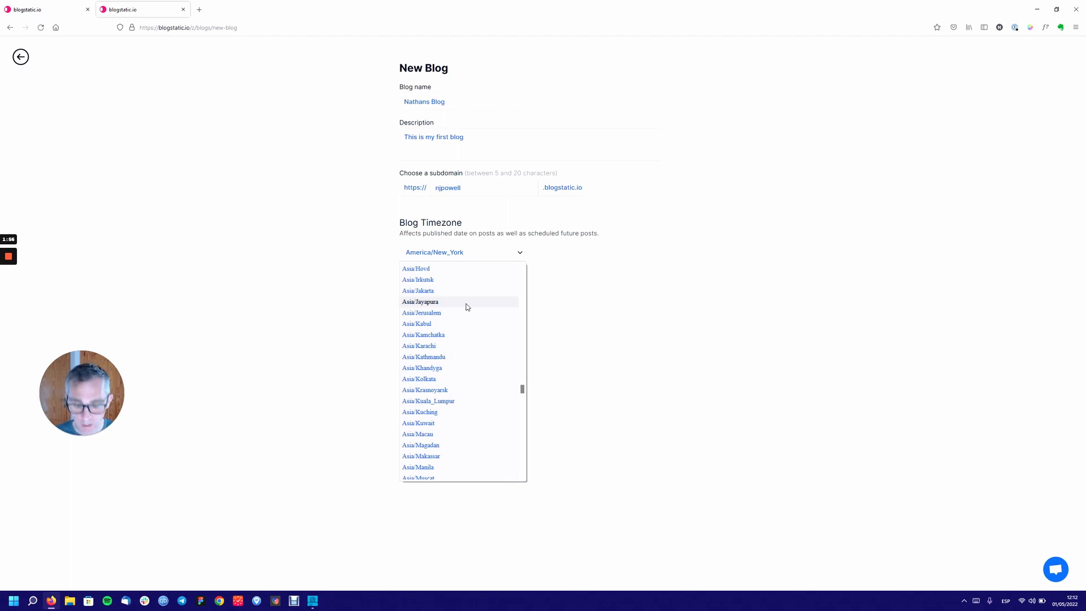
pyautogui.press('Down')
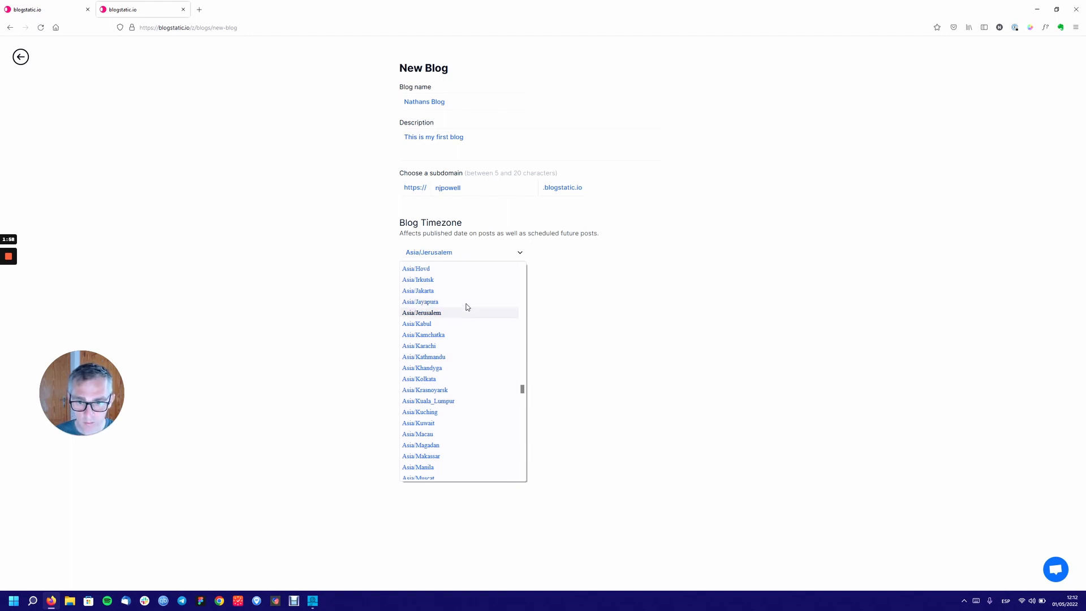
pyautogui.press('Down')
pyautogui.press('m')
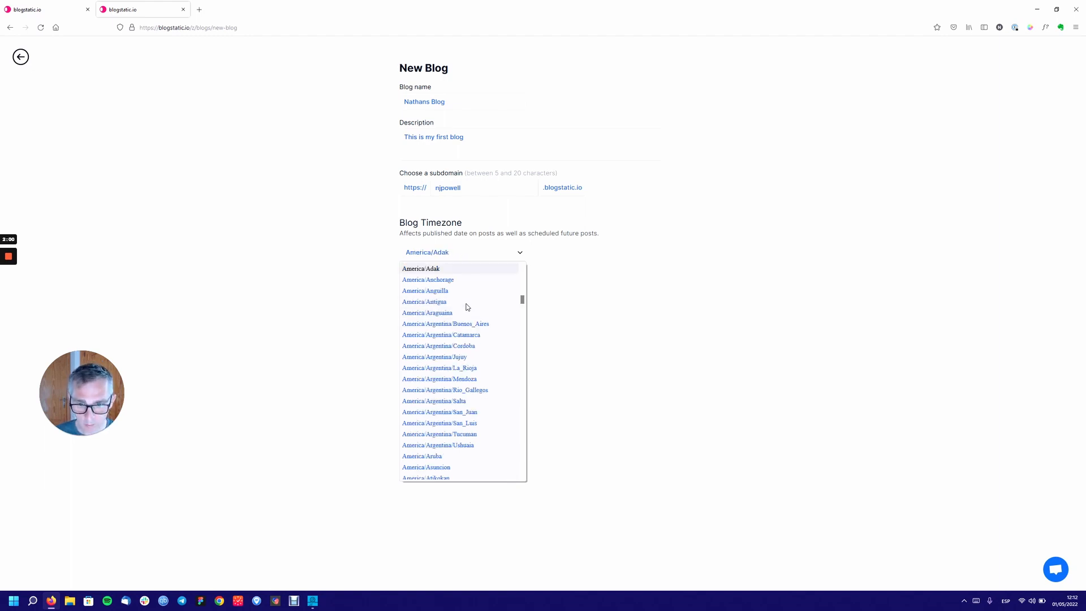
# Select Europe/Madrid as the timezone and create the blog.
pyautogui.scroll(-20, 487, 304)
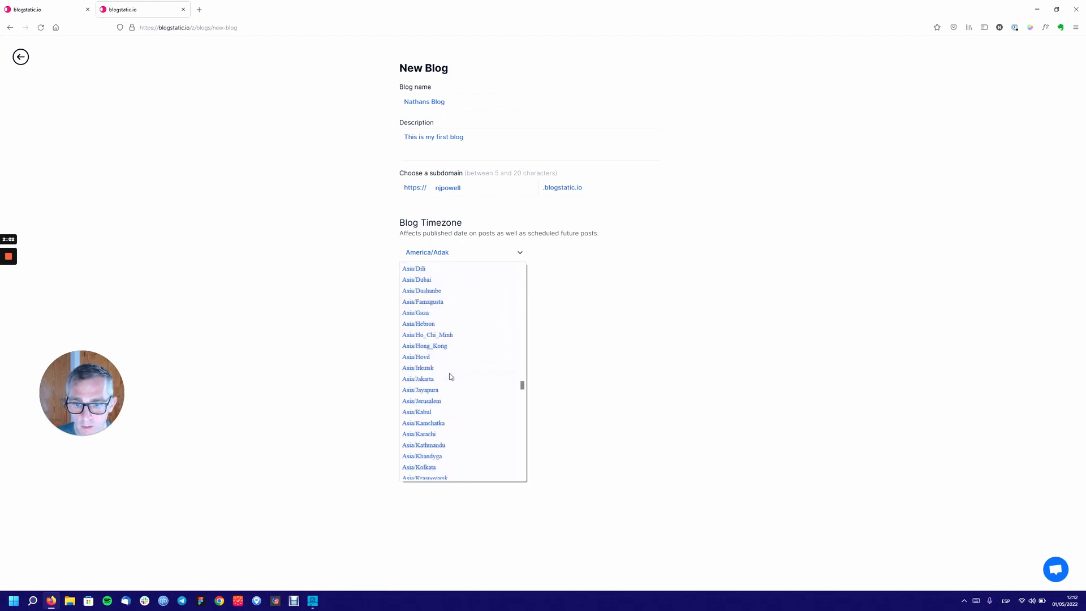
pyautogui.scroll(-20, 451, 376)
pyautogui.scroll(-4, 451, 376)
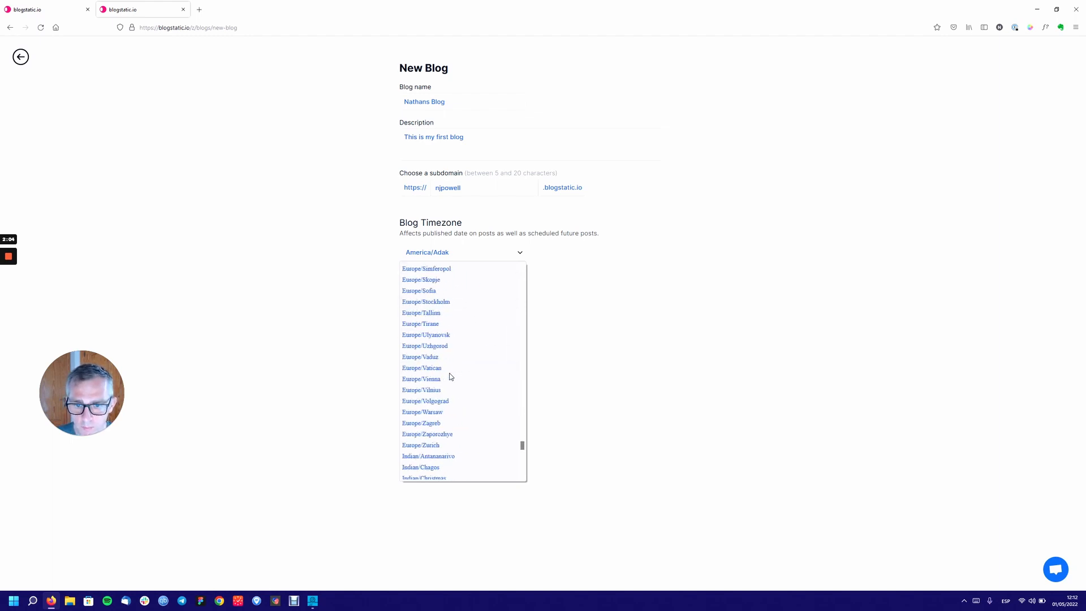
pyautogui.scroll(6, 450, 377)
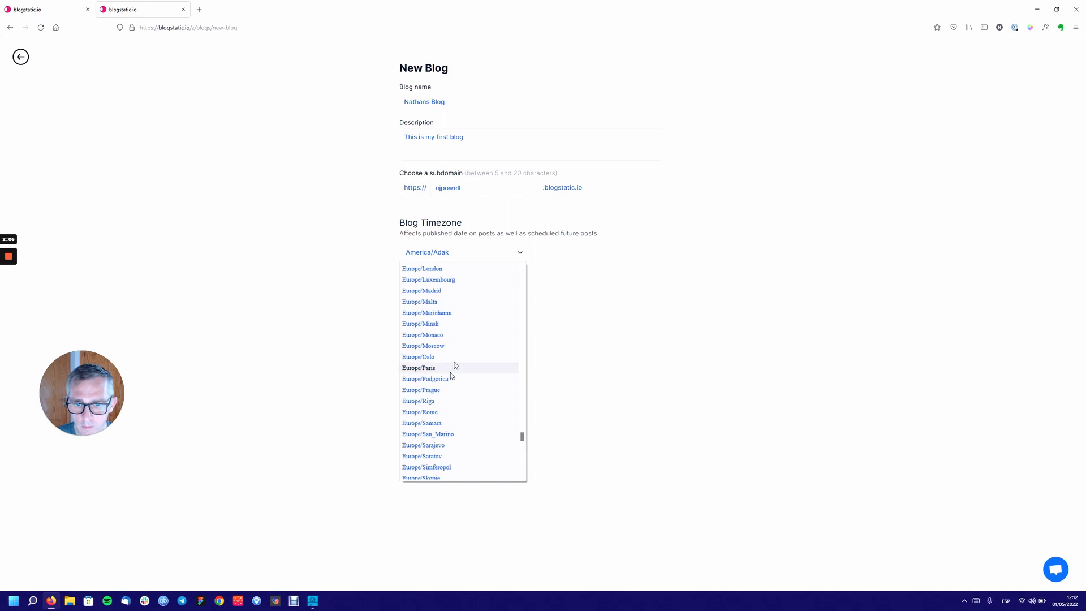
pyautogui.click(428, 291)
pyautogui.click(425, 284)
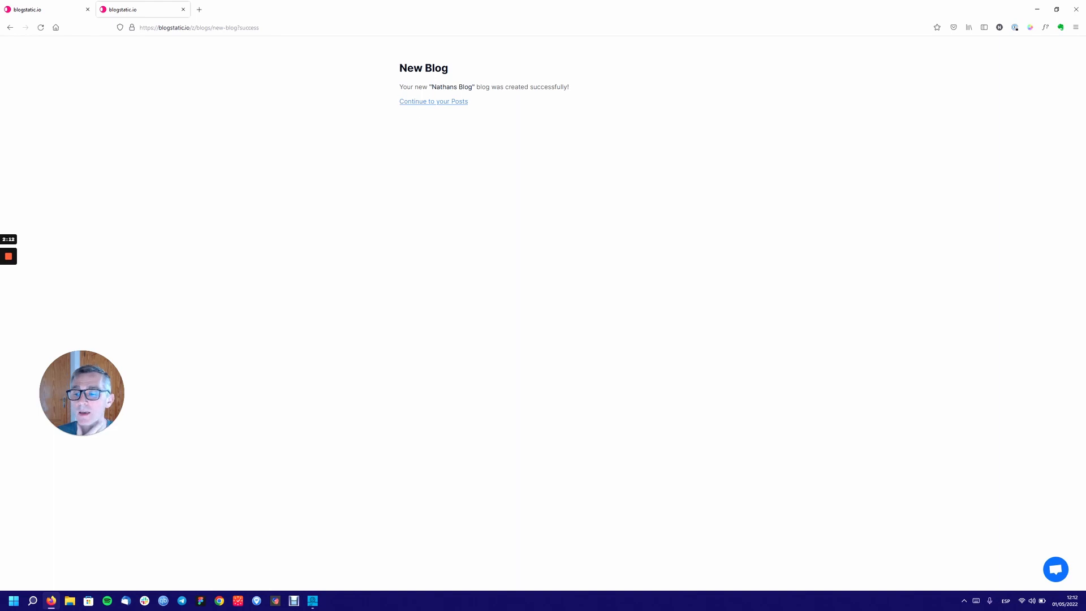
pyautogui.click(432, 108)
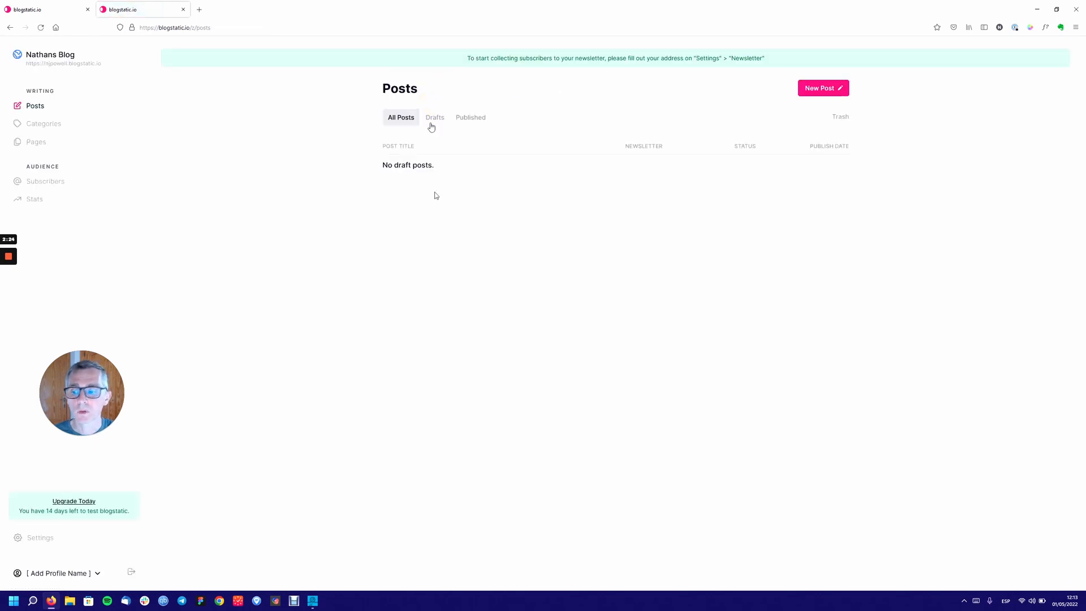
pyautogui.moveTo(69, 391); pyautogui.dragTo(39, 421)
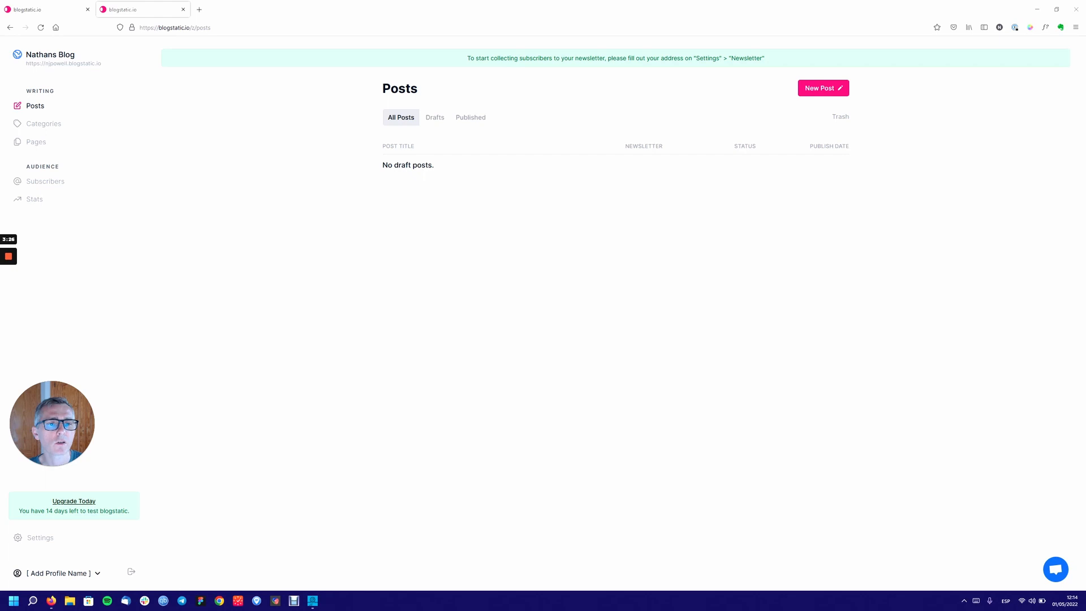
pyautogui.click(709, 59)
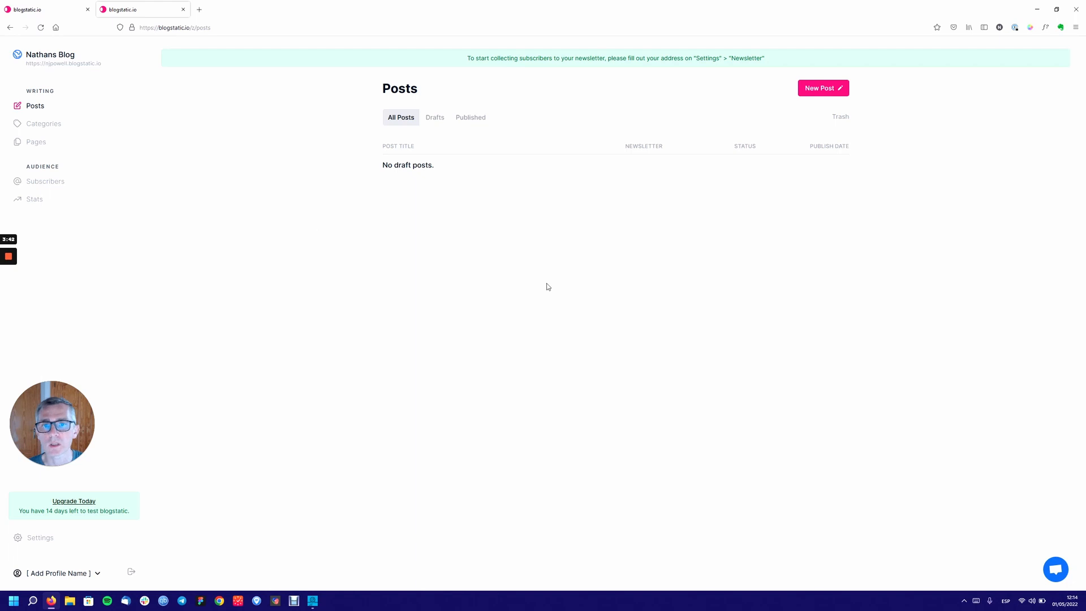
pyautogui.tripleClick(1053, 58)
pyautogui.click(758, 342)
pyautogui.click(214, 56)
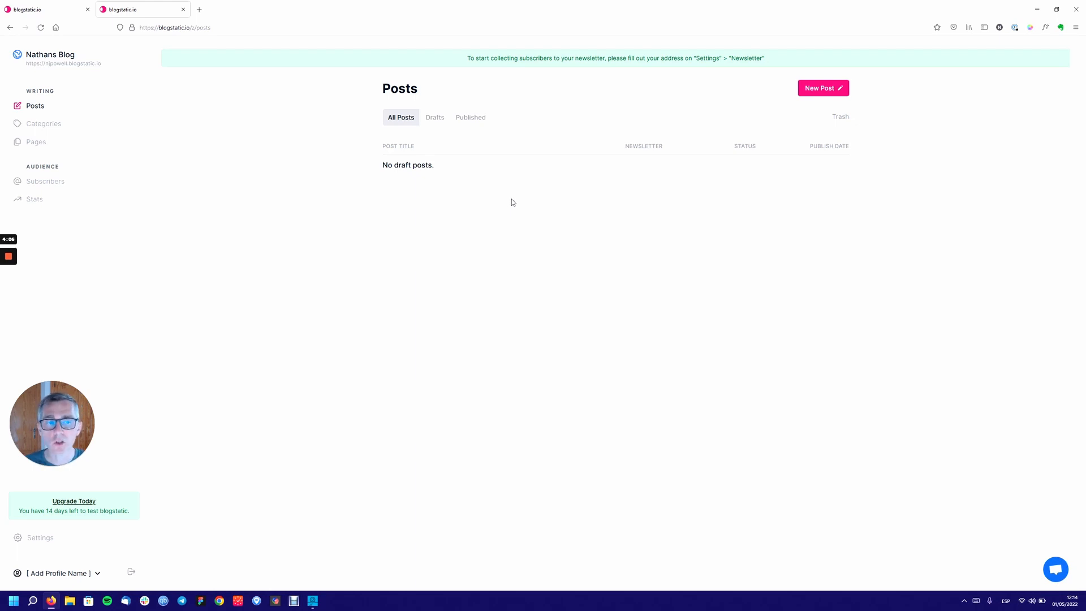
# Create a new post and give it the title 'Page title' in its settings.
pyautogui.click(819, 89)
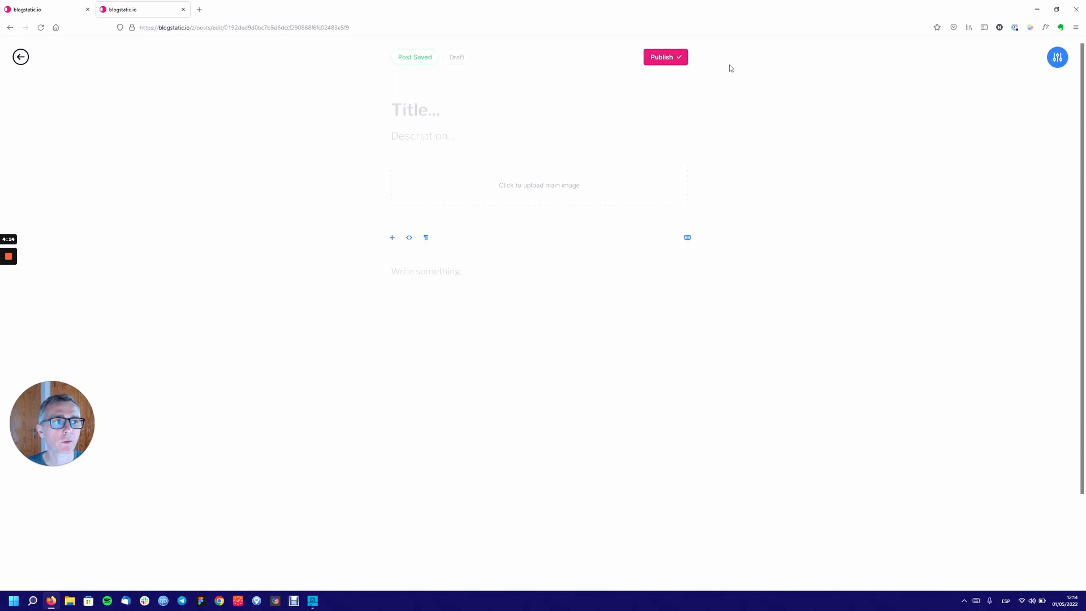
pyautogui.click(1057, 59)
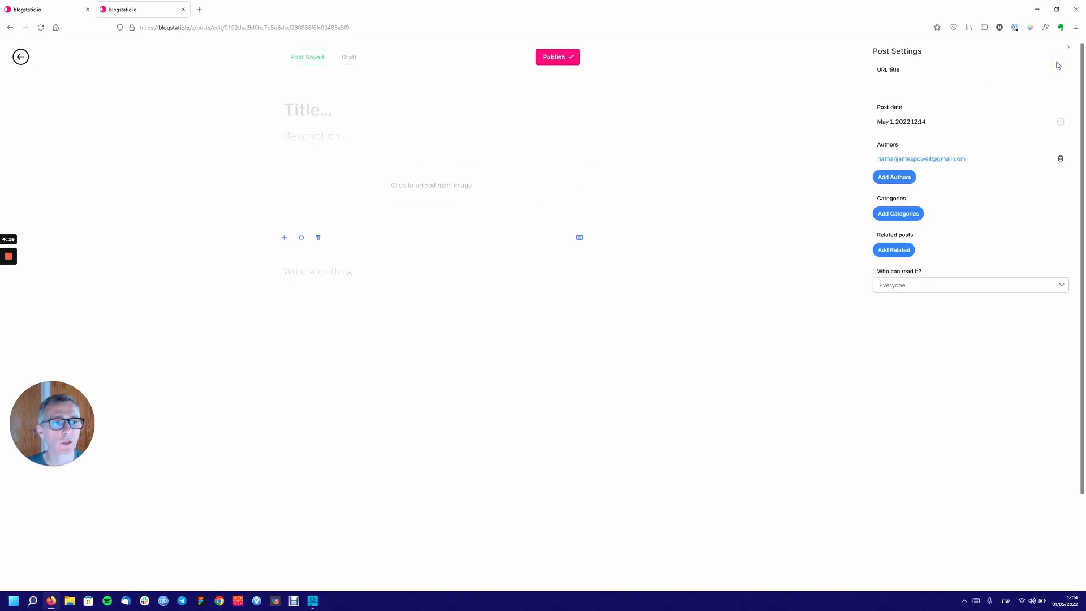
pyautogui.click(311, 110)
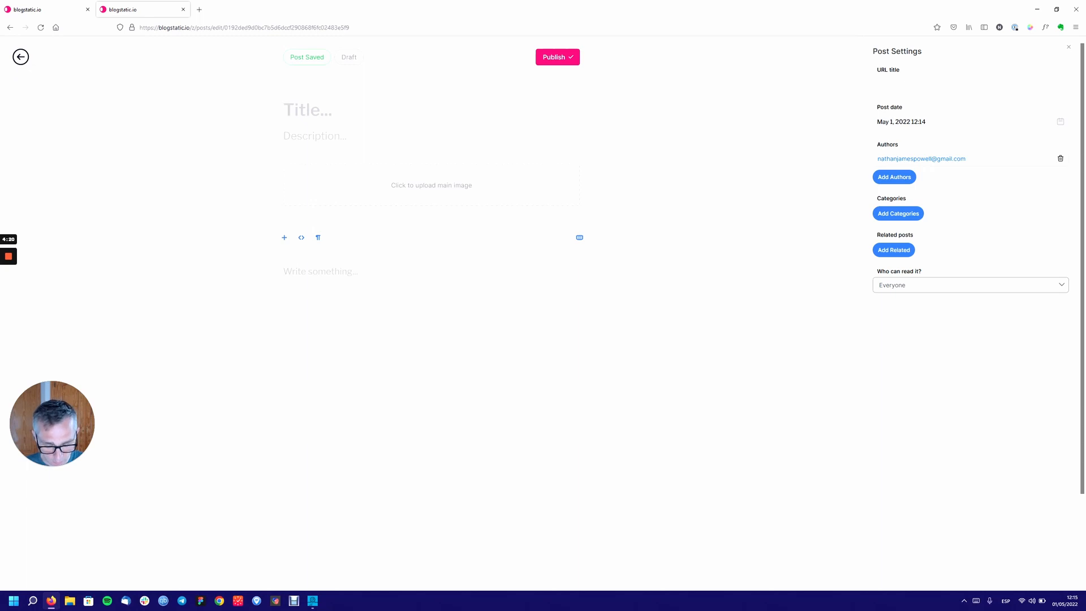
pyautogui.write('Page title')
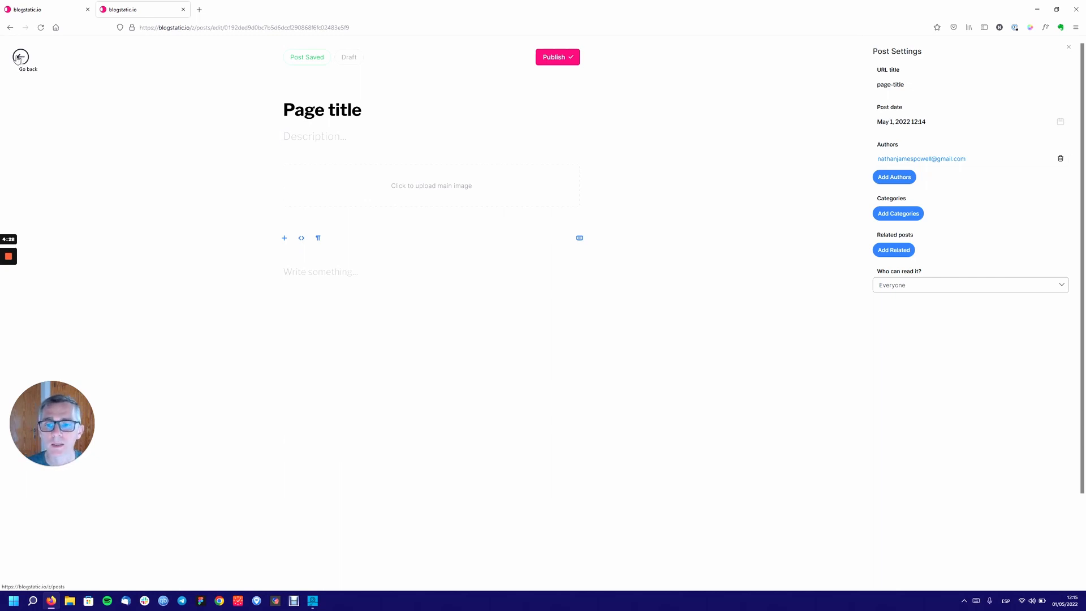
pyautogui.click(893, 177)
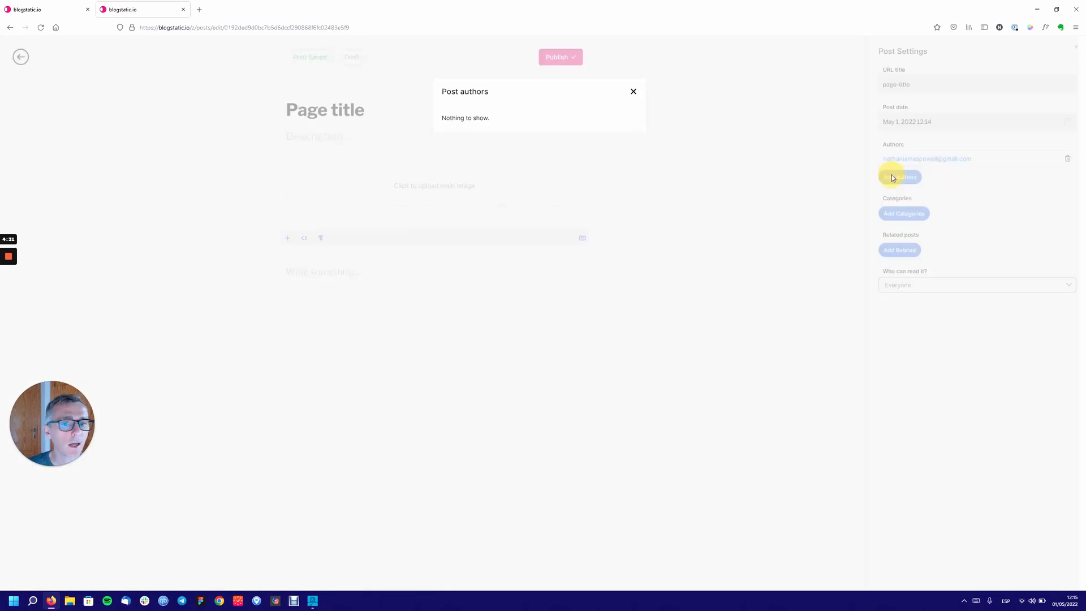
pyautogui.click(634, 92)
pyautogui.click(882, 213)
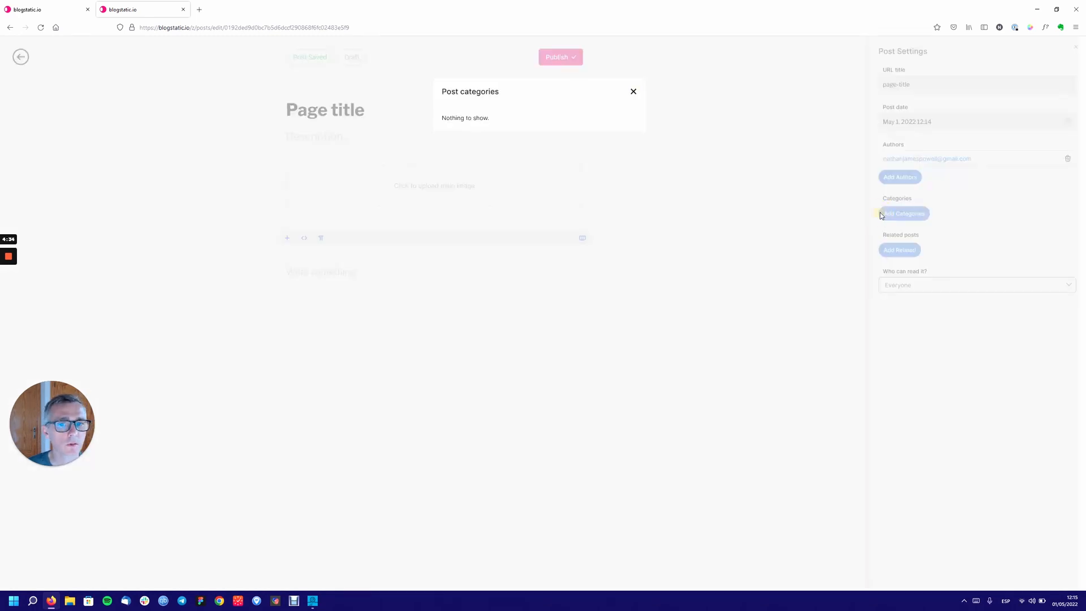
pyautogui.click(633, 92)
pyautogui.click(898, 253)
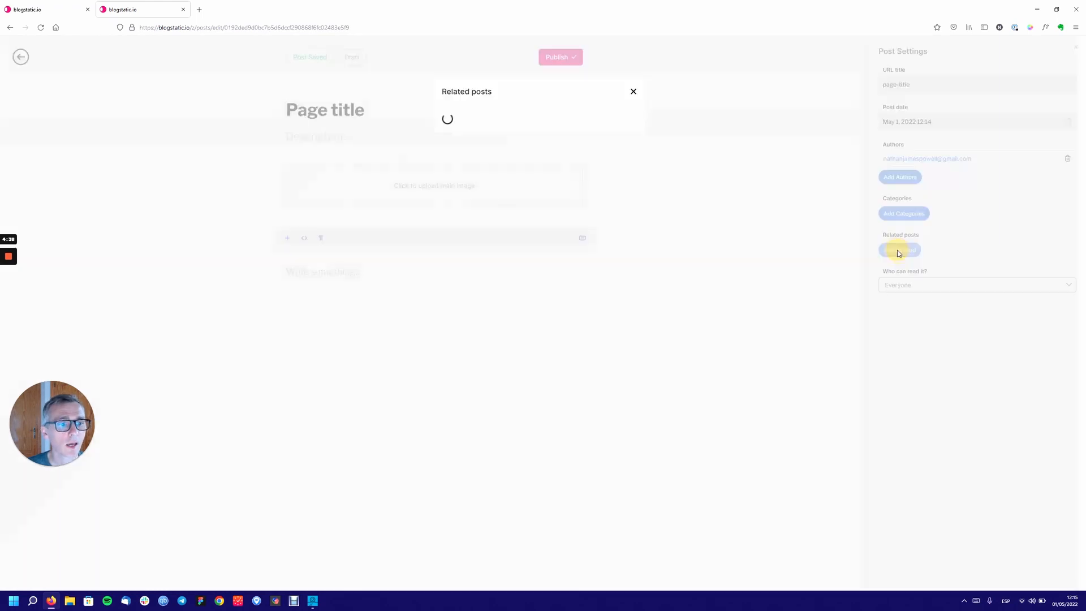
pyautogui.click(634, 90)
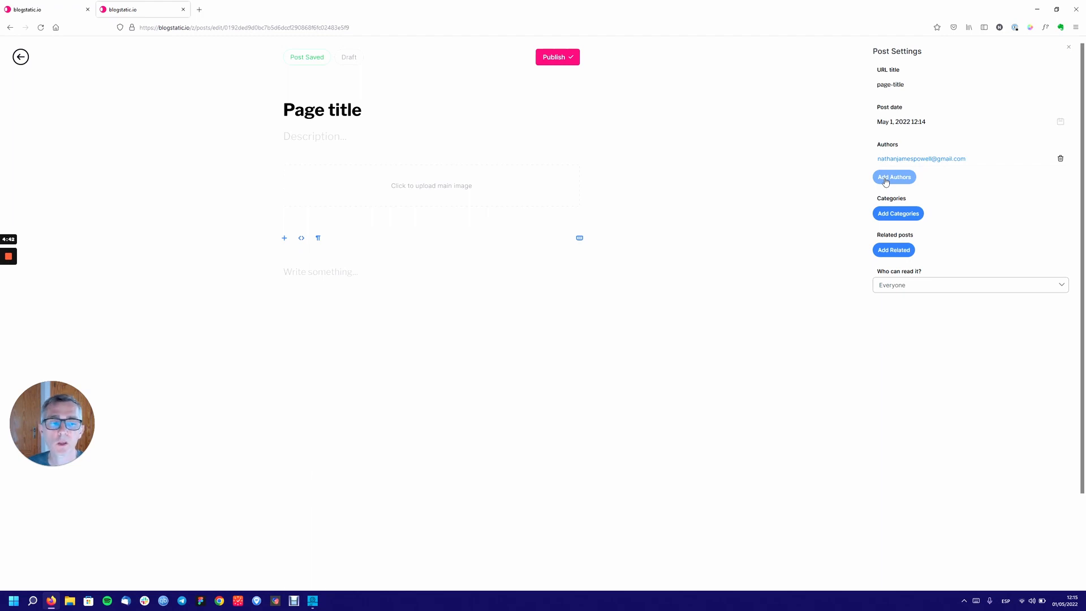
pyautogui.click(886, 178)
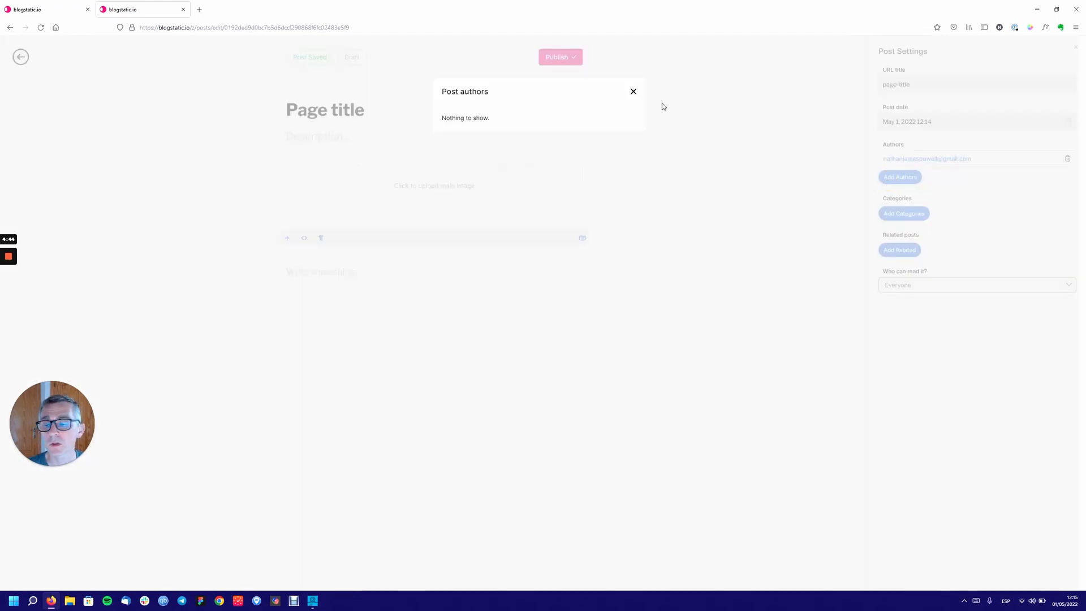
pyautogui.click(632, 94)
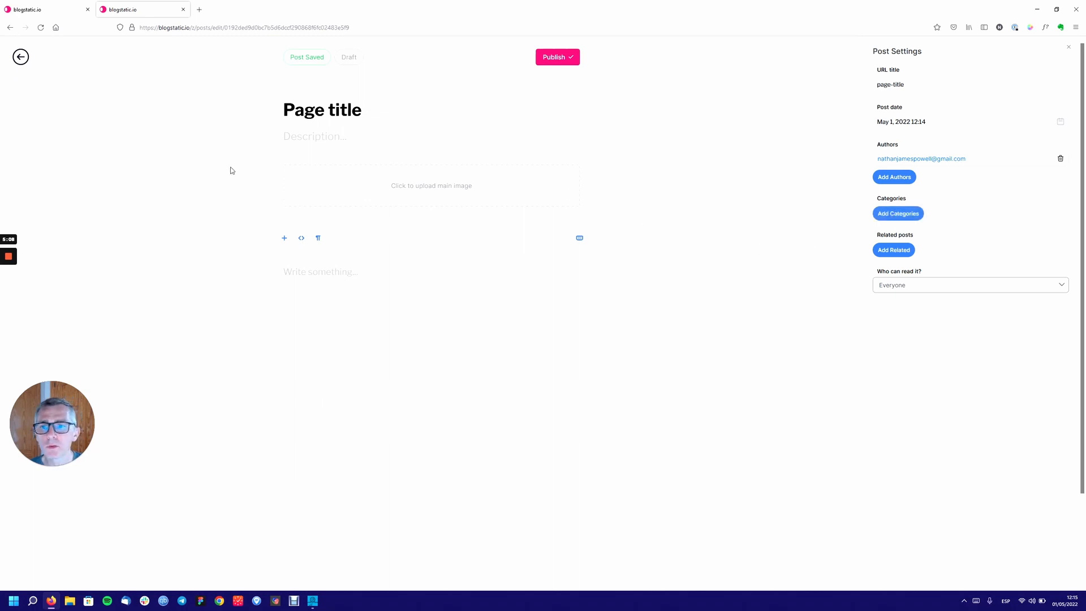
# Enter the description 'This is my blog desc' and try the block menu and HTML toggle.
pyautogui.click(335, 138)
pyautogui.write('This is')
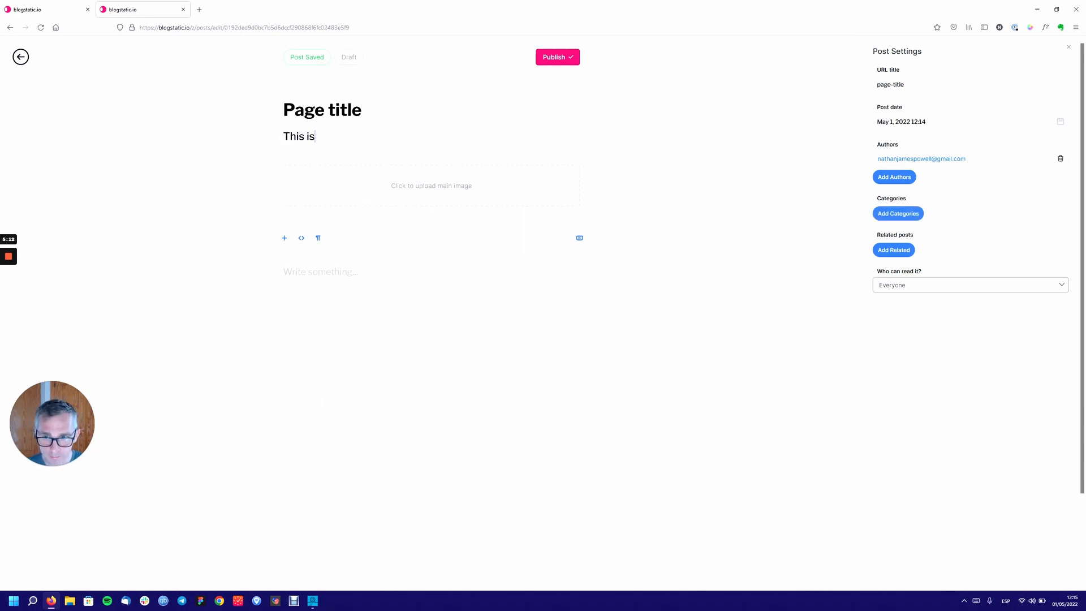
pyautogui.write(' my blog desc')
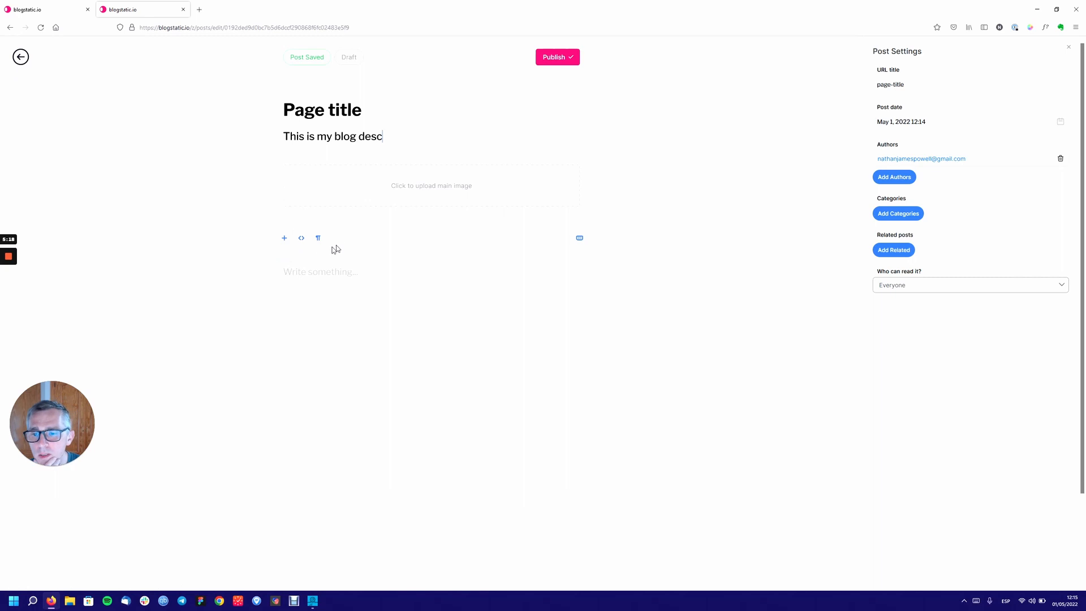
pyautogui.click(284, 240)
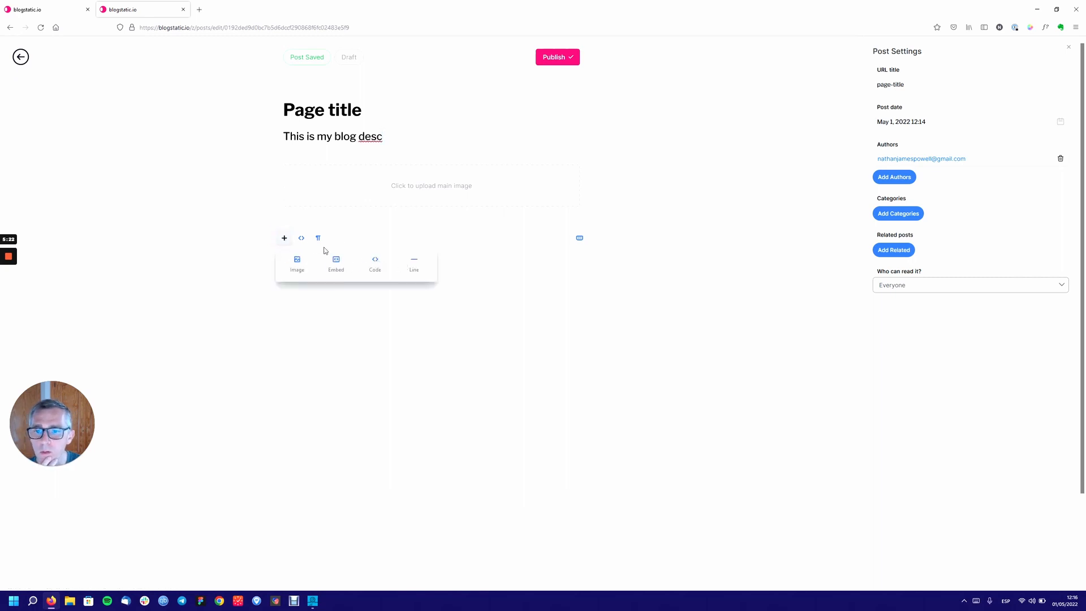
pyautogui.click(303, 239)
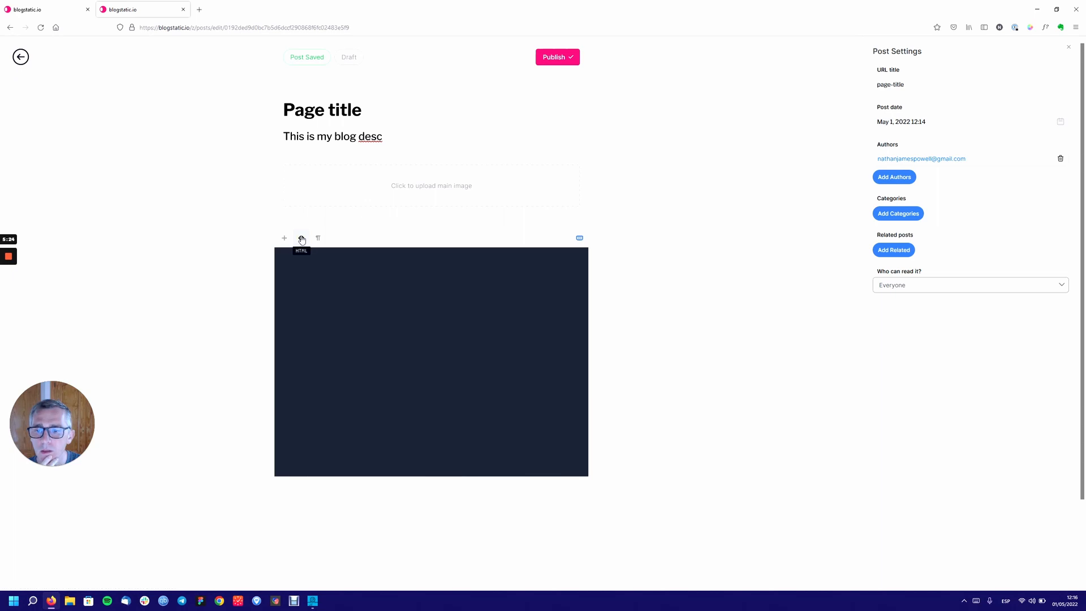
pyautogui.click(307, 240)
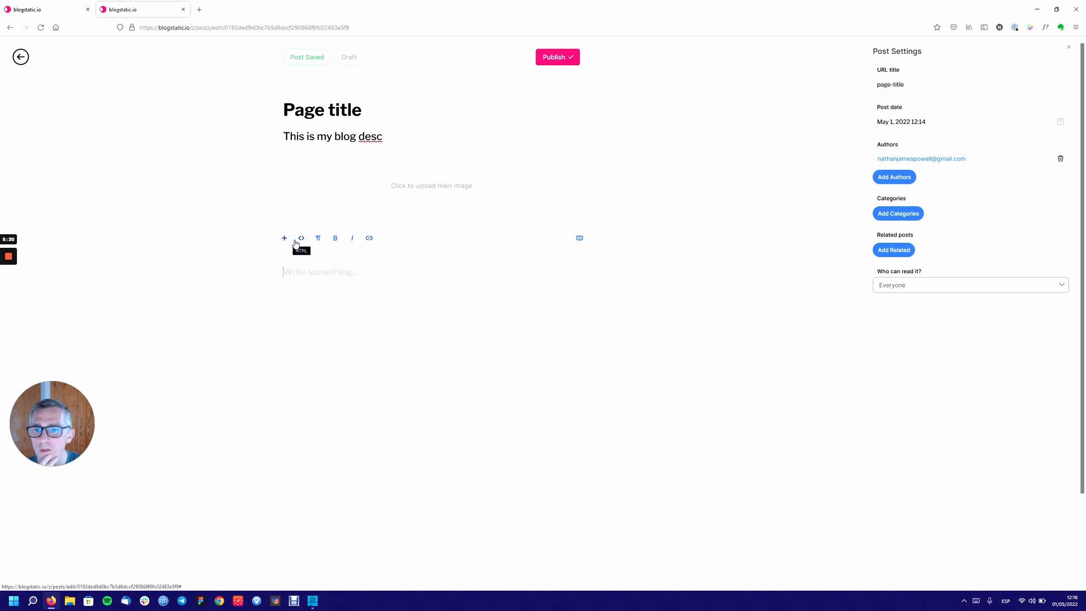
# Close the post settings and try the paragraph format menu and HTML toggle on the body.
pyautogui.click(40, 27)
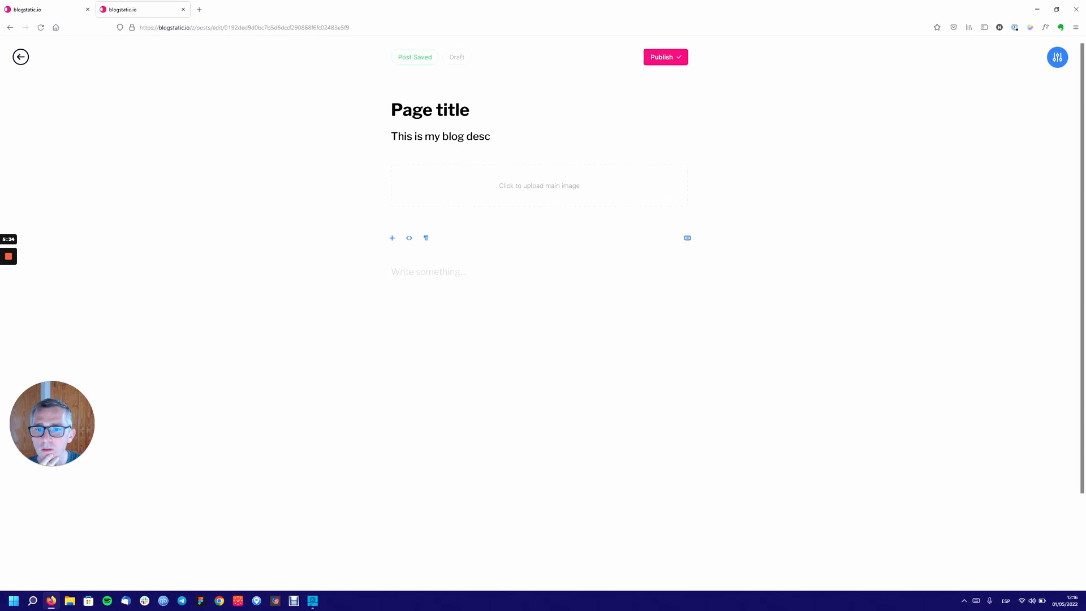
pyautogui.click(426, 239)
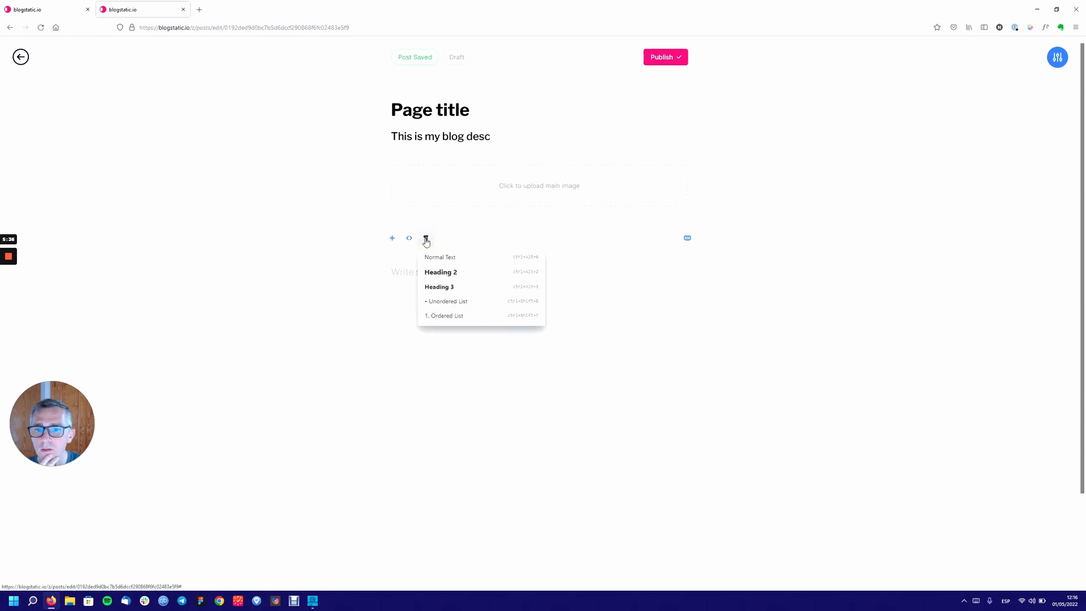
pyautogui.click(375, 244)
pyautogui.click(409, 238)
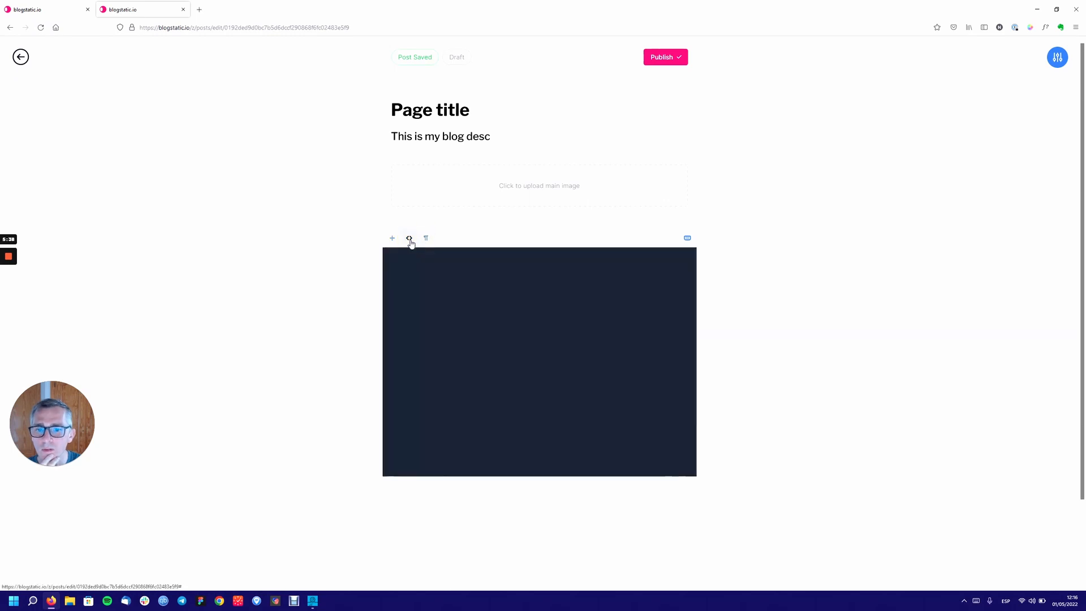
pyautogui.click(409, 238)
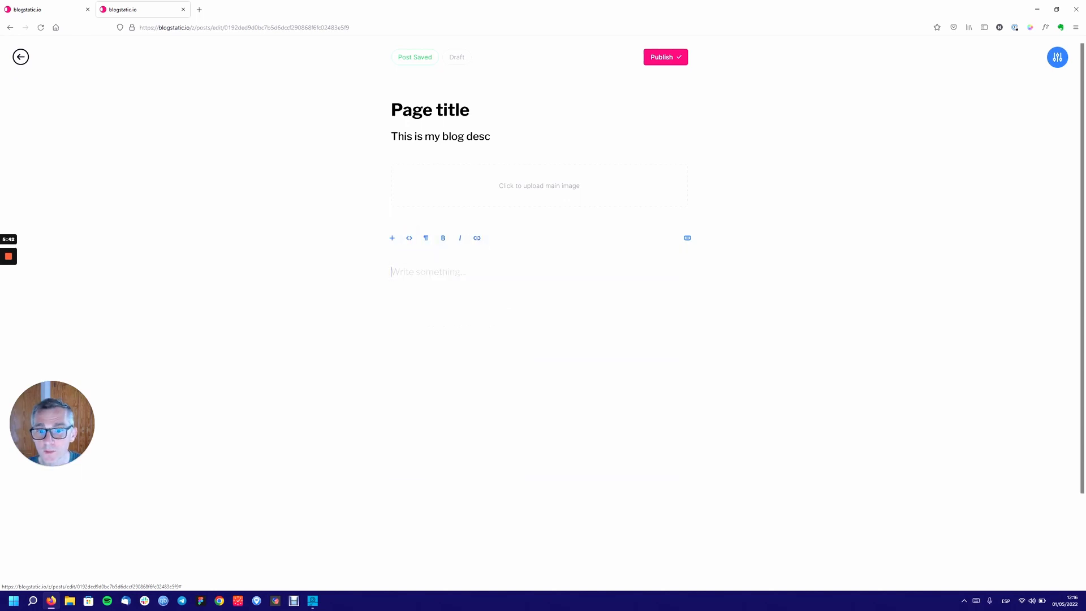
# Open lipsum.com in a new tab, accept its privacy notice, select a filler passage, and return.
pyautogui.click(200, 14)
pyautogui.write('limsum')
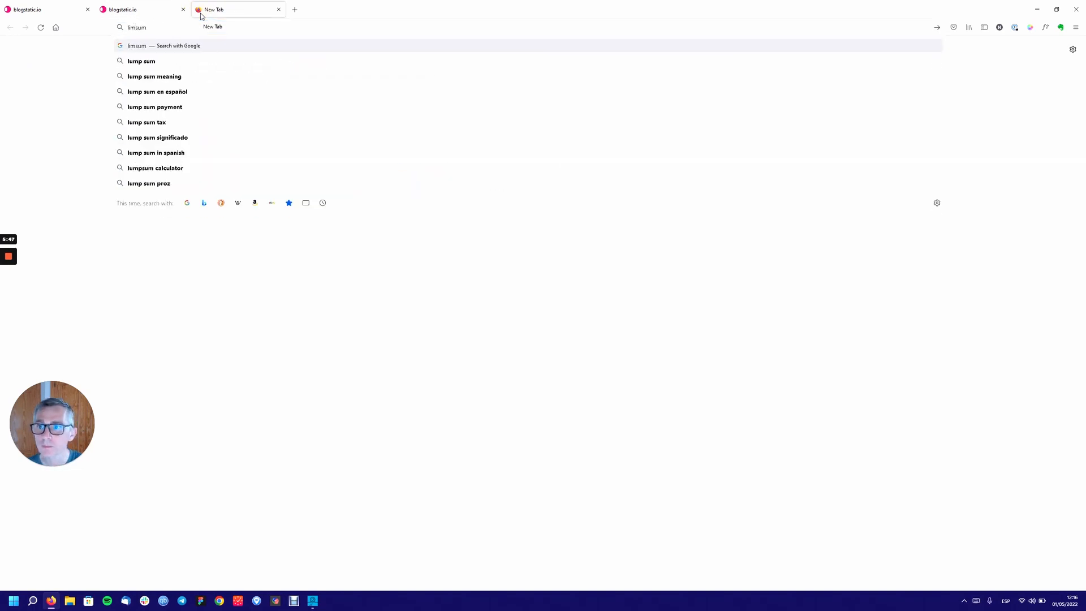
pyautogui.press('Return')
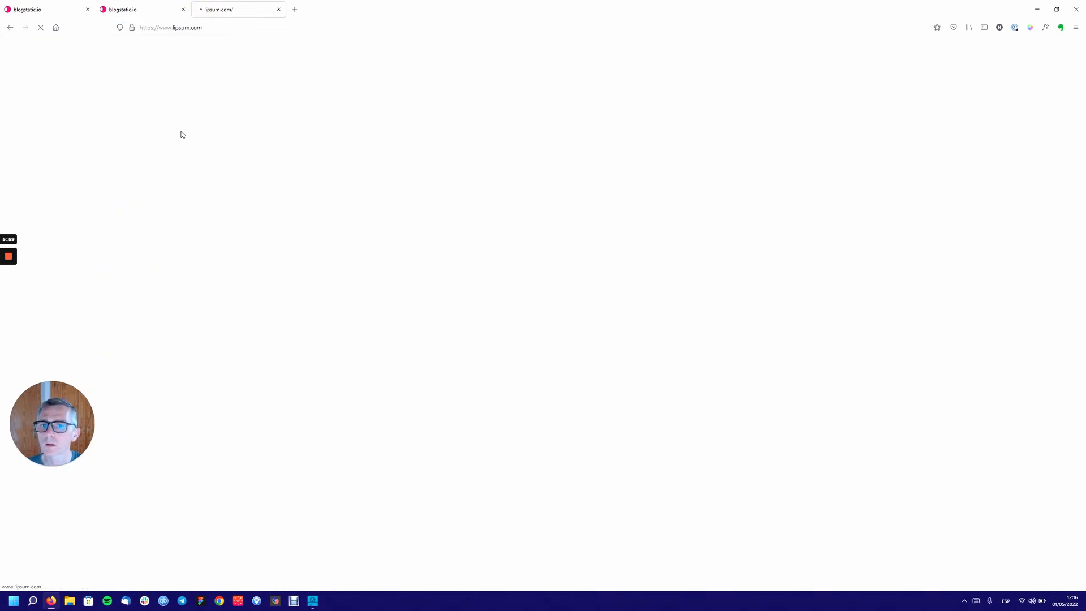
pyautogui.click(170, 129)
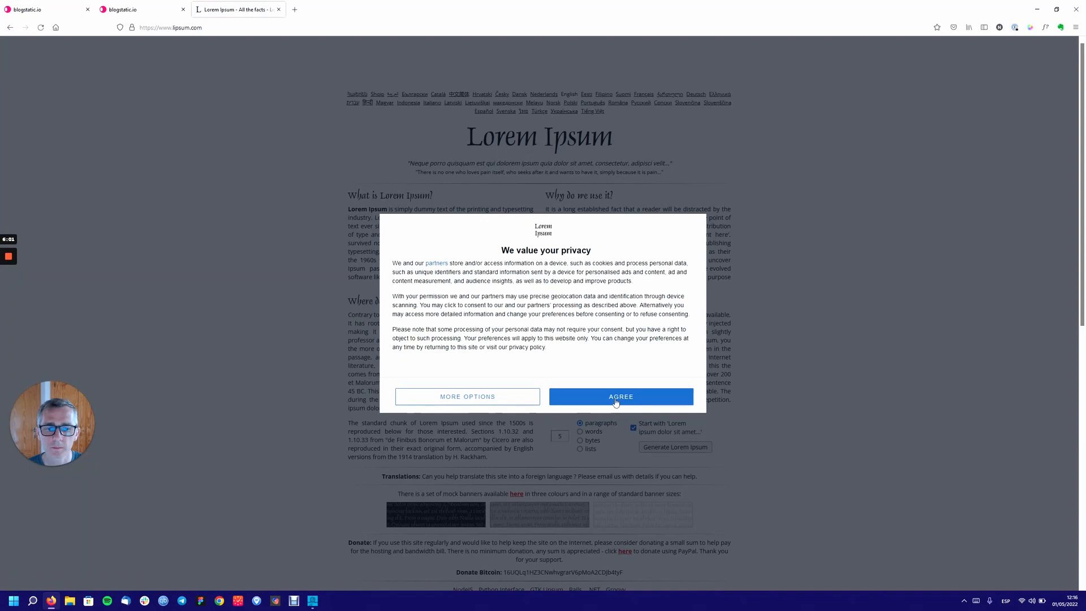
pyautogui.click(618, 401)
pyautogui.moveTo(488, 456); pyautogui.dragTo(347, 320)
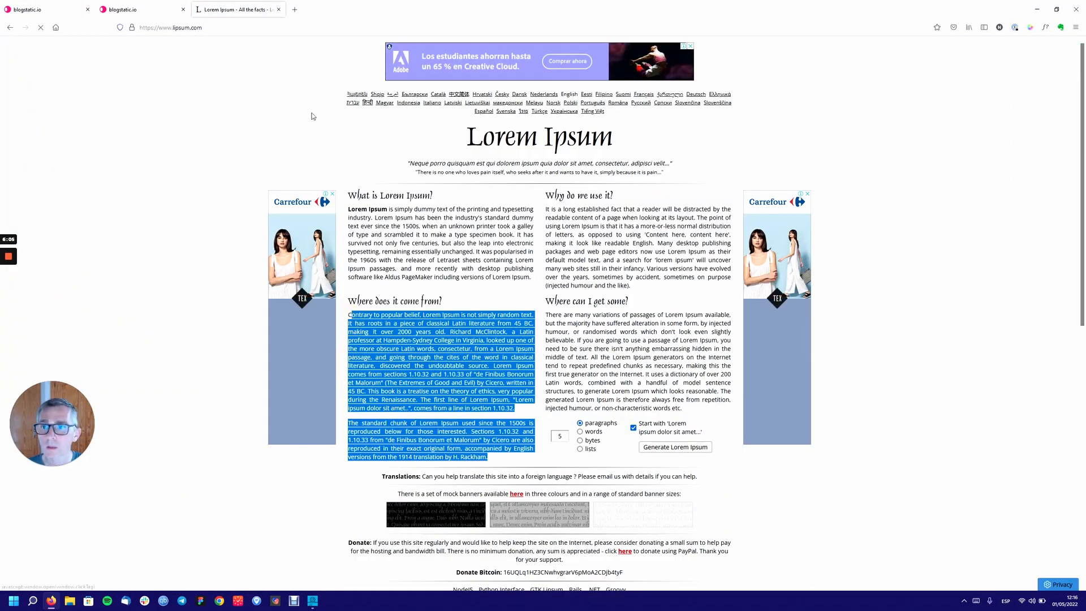
pyautogui.click(141, 10)
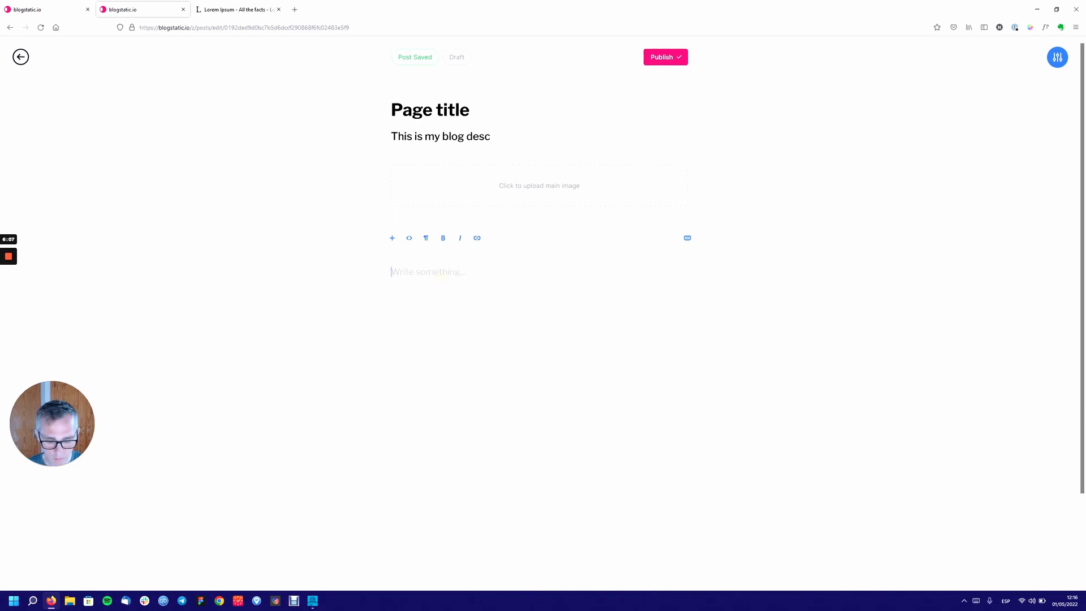
# Paste the copied Lorem Ipsum text into the post body and add a line of filler text.
pyautogui.write('ontrary to popular belief, Lorem Ipsum is not simply random text. It has roots in a piece of classical Latin literature from 45 BC, making it over 2000 years old. Richard McClintock, a Latin professor at Hampden-Sydney College in Virginia, looked up one of the more obscure Latin words, consectetur, from a Lorem Ipsum passage, and going through the cites of the word in classical literature, discovered the undoubtable source. Lorem Ipsum comes from sections 1.10.32 and 1.10.33 of "de Finibus Bonorum et Malorum" (The Extremes of Good and Evil) by Cicero, written in 45 BC. This book is a treatise on the theory of ethics, very popular during the Renaissance. The first line of Lorem Ipsum, "Lorem ipsum dolor sit amet..", comes from a line in section 1.10.32. The standard chunk of Lorem Ipsum used since the 1500s is reproduced below for those interested. Sections 1.10.32 and 1.10.33 from "de Finibus Bonorum et Malorum" by Cicero are also reproduced in their exact original form, accompanied by English versions from the 1914 translation by H. Rackham.')
pyautogui.scroll(-1, 539, 340)
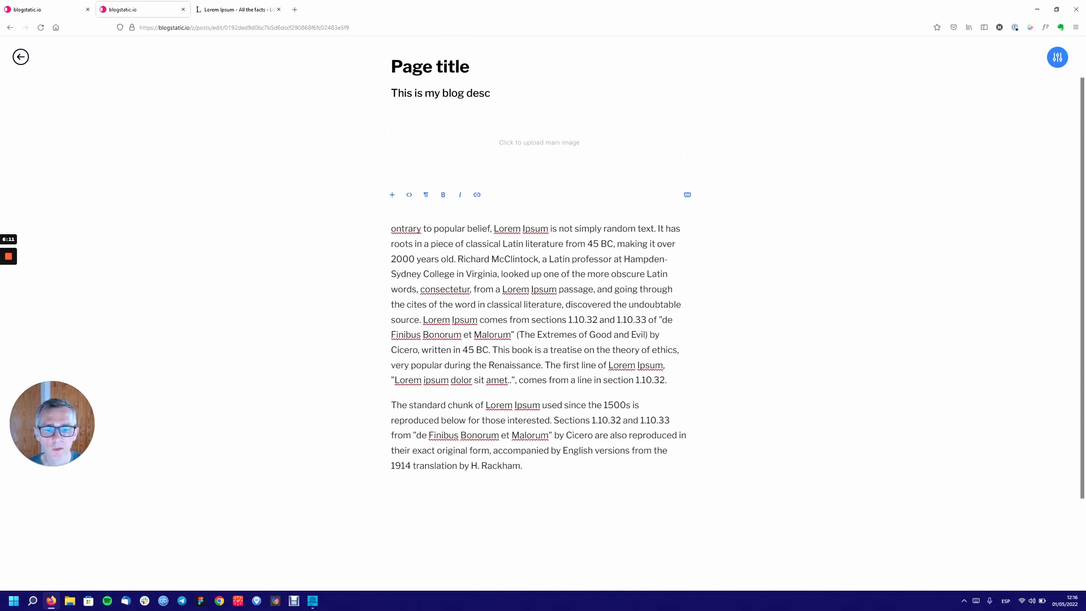
pyautogui.press('Return')
pyautogui.press('Return')
pyautogui.write('uioshfhsdifjosdijfjsdifojdsfijsd iofj sdi jfiosdj')
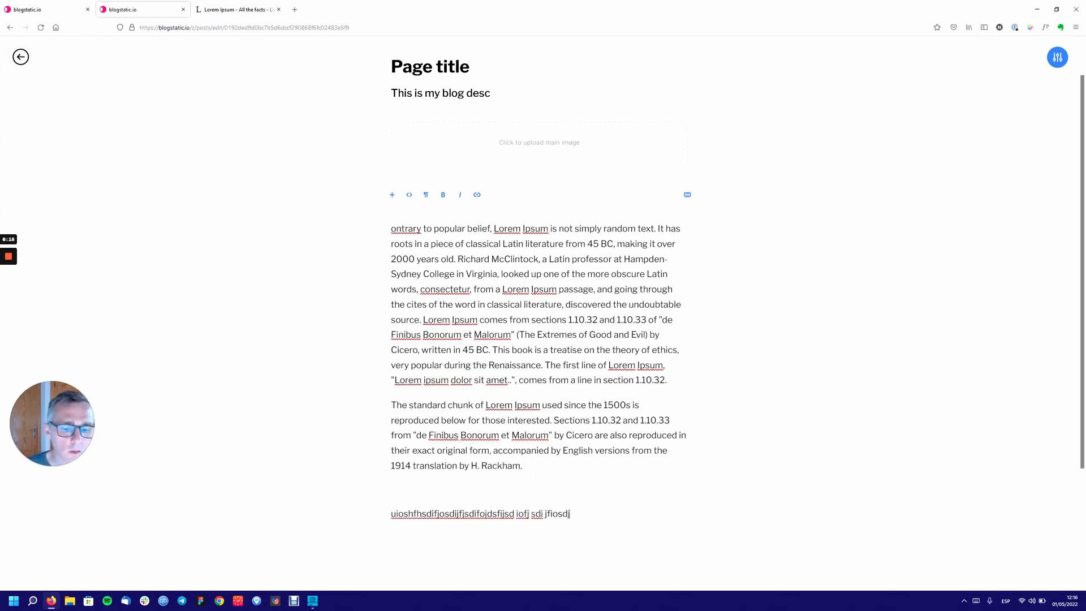
pyautogui.write('f isjdfi ojsdiofjsdijfsdiojf iopsdjfisdjfiosdjfiopsdjfiopsdjfipo')
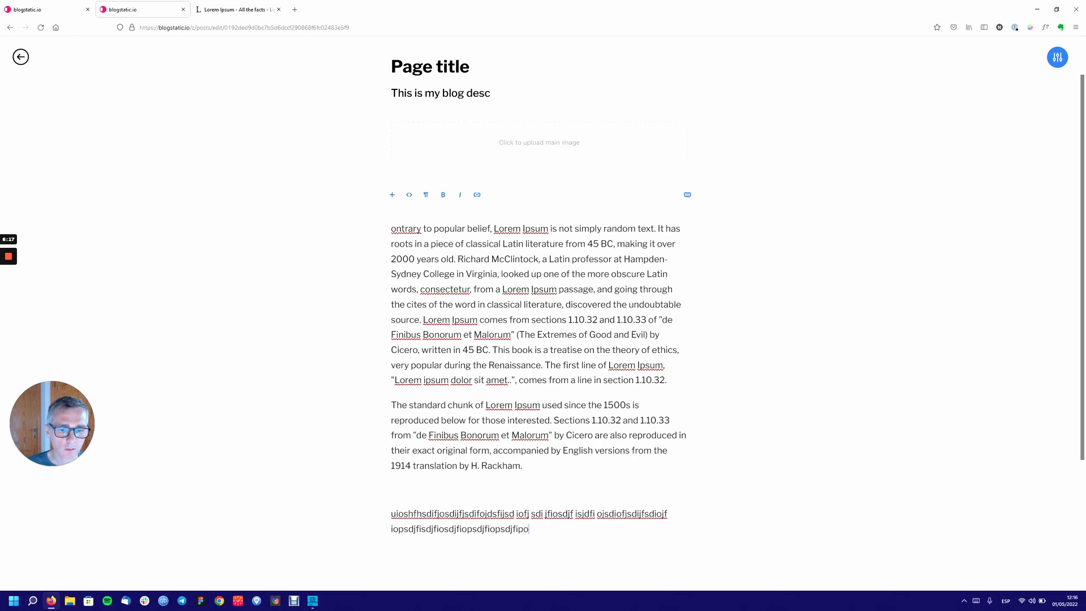
pyautogui.write('sdjfopjsdofpdsiidsjidfdisjo')
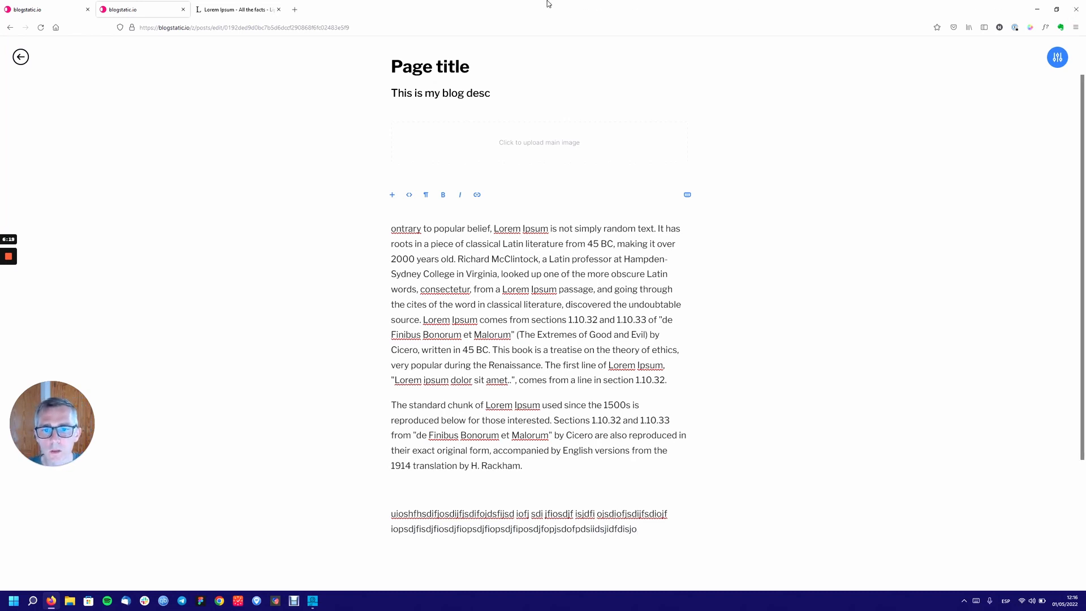
# Bold the word 'popular', then start and cancel a link on the word 'belief'.
pyautogui.doubleClick(449, 228)
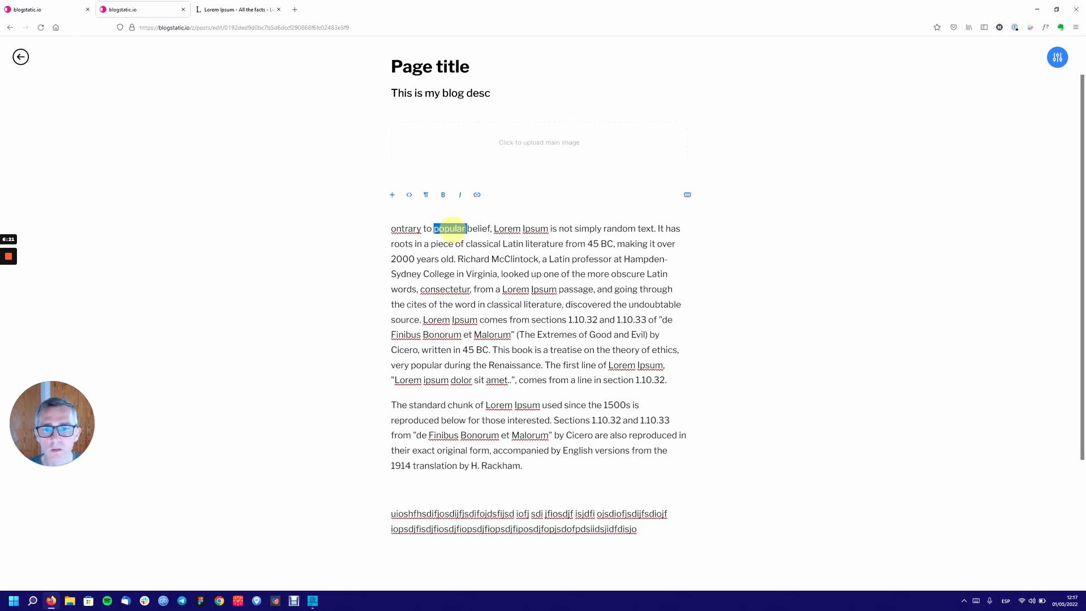
pyautogui.click(443, 195)
pyautogui.click(486, 225)
pyautogui.doubleClick(482, 228)
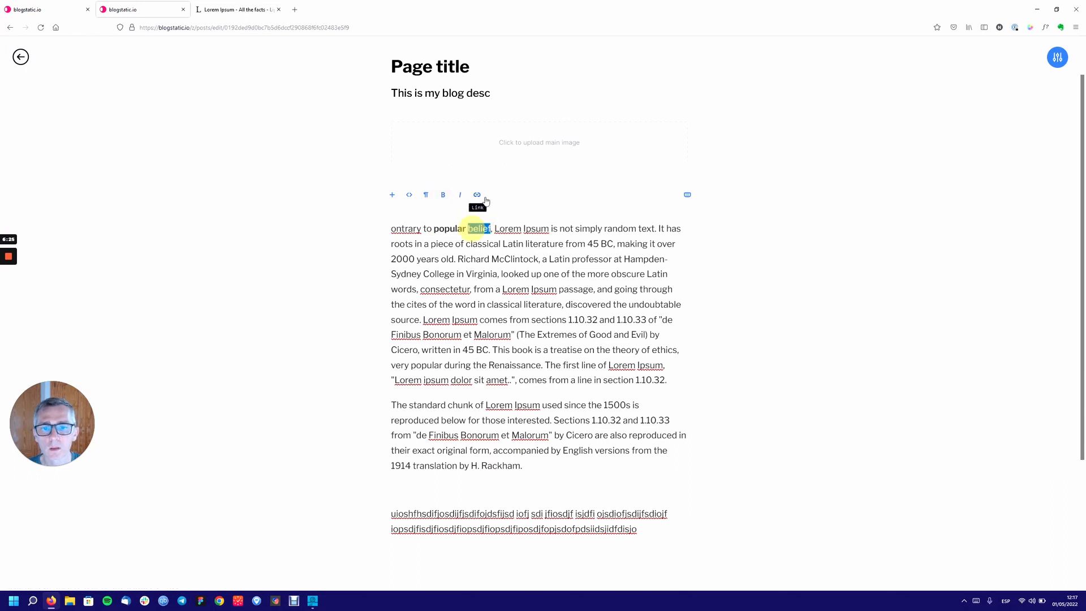
pyautogui.click(477, 195)
pyautogui.click(482, 215)
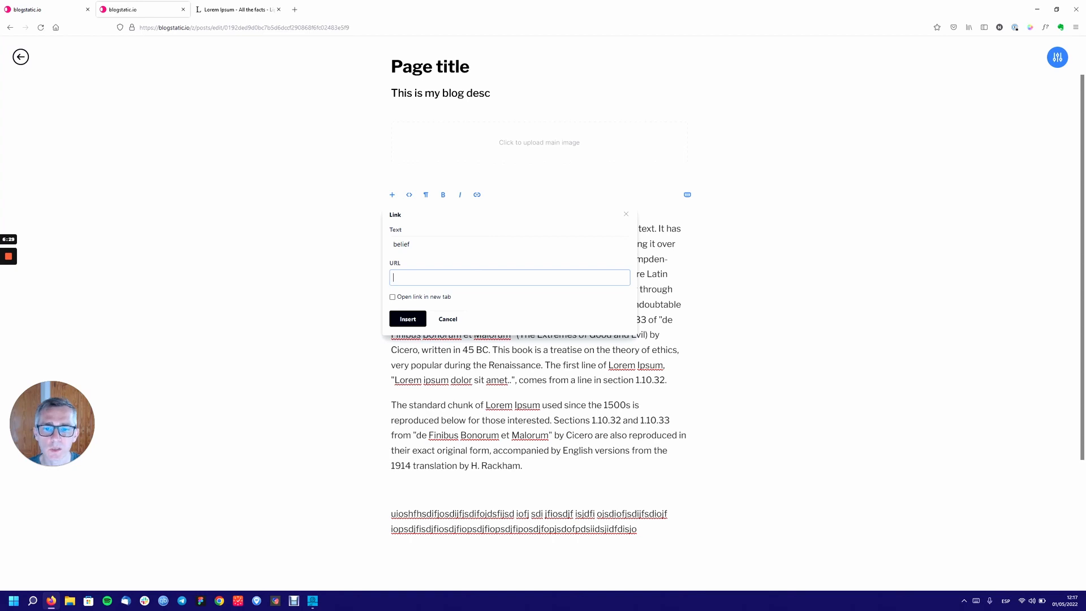
pyautogui.click(448, 319)
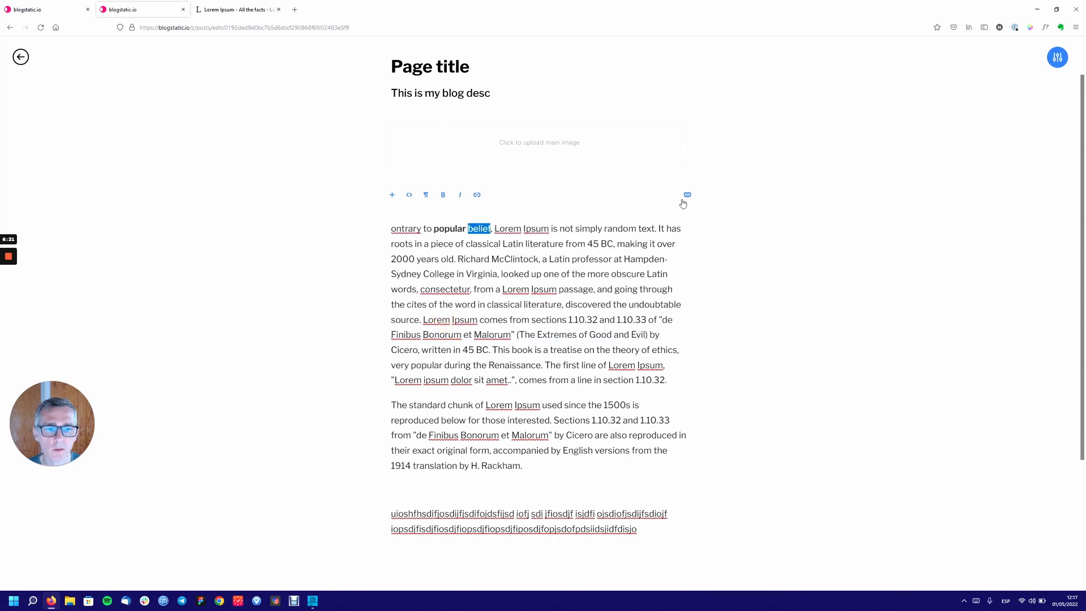
pyautogui.click(688, 194)
# Scroll up and down through the full list of editor keyboard shortcuts.
pyautogui.scroll(-2, 617, 399)
pyautogui.scroll(2, 618, 398)
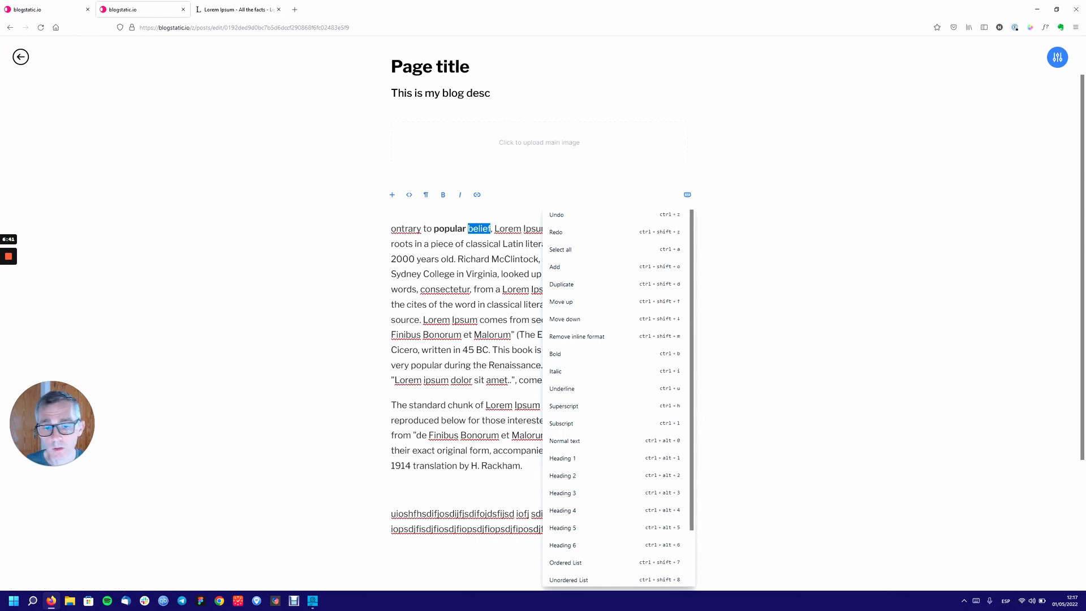
pyautogui.scroll(-2, 616, 396)
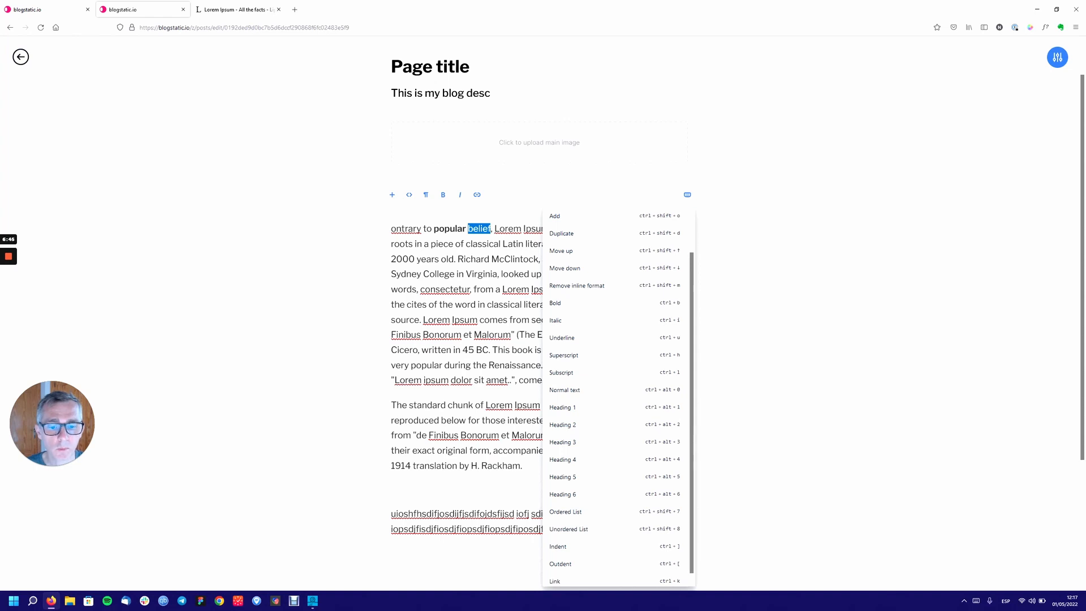
pyautogui.scroll(2, 617, 396)
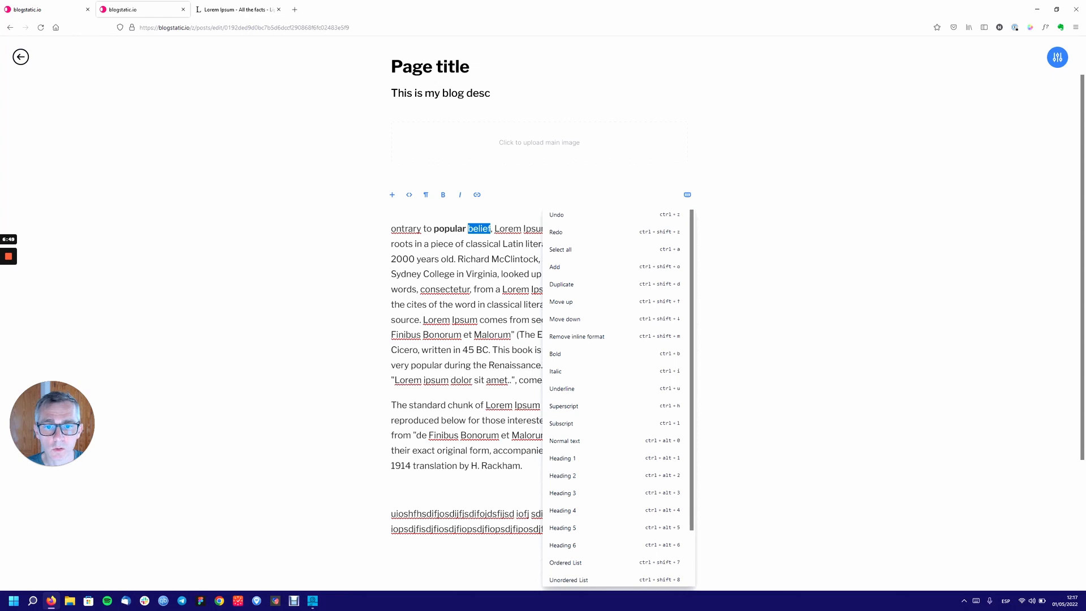
pyautogui.scroll(-2, 617, 396)
pyautogui.scroll(3, 616, 396)
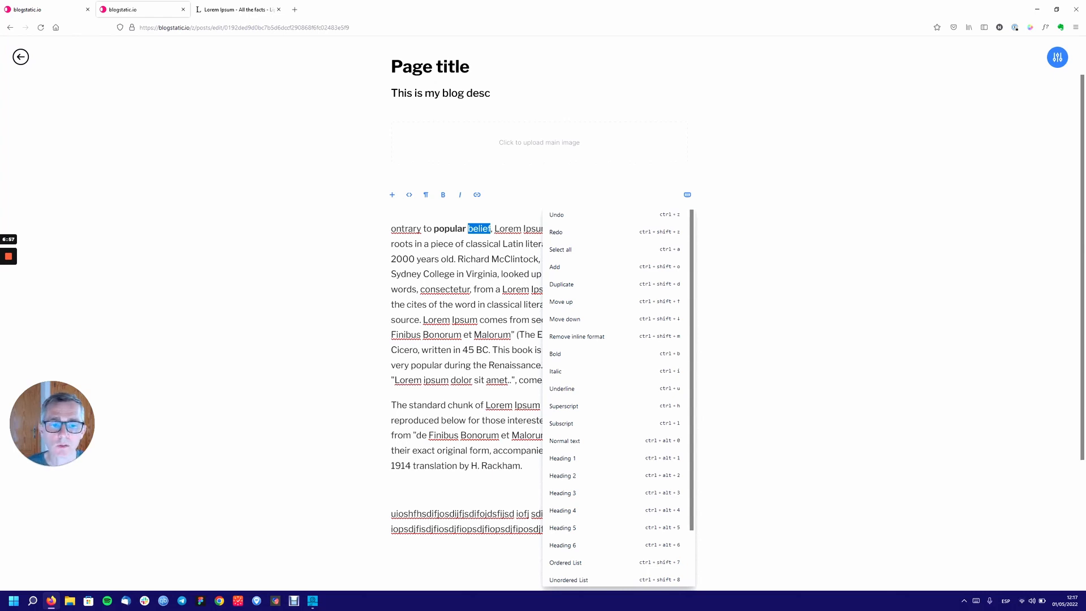
pyautogui.scroll(-2, 618, 396)
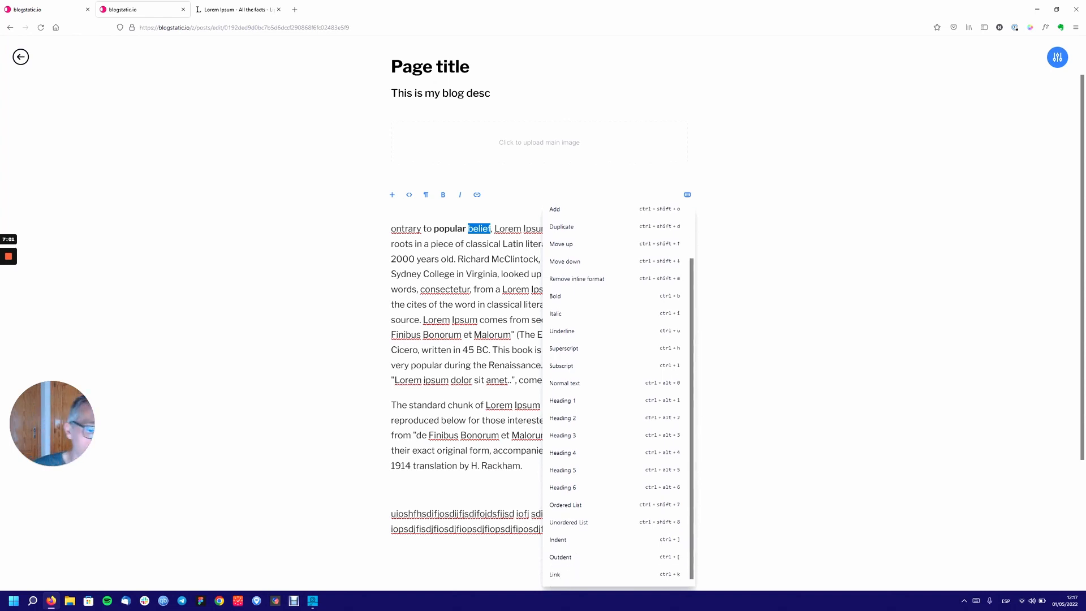
# Close, reopen and close the shortcuts list, then scroll back to the top of the editor.
pyautogui.click(497, 202)
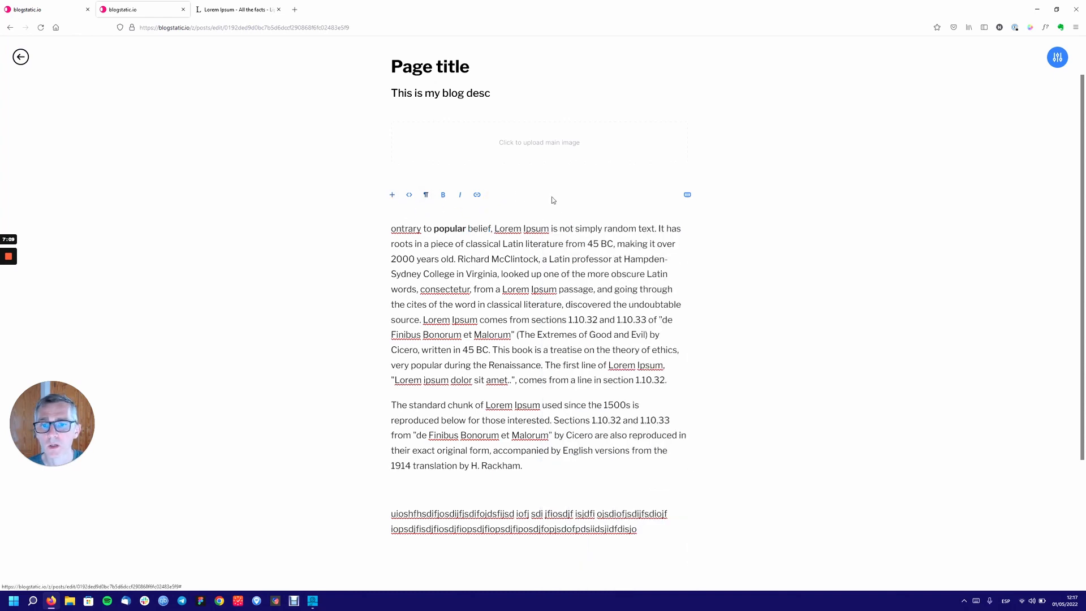
pyautogui.click(688, 195)
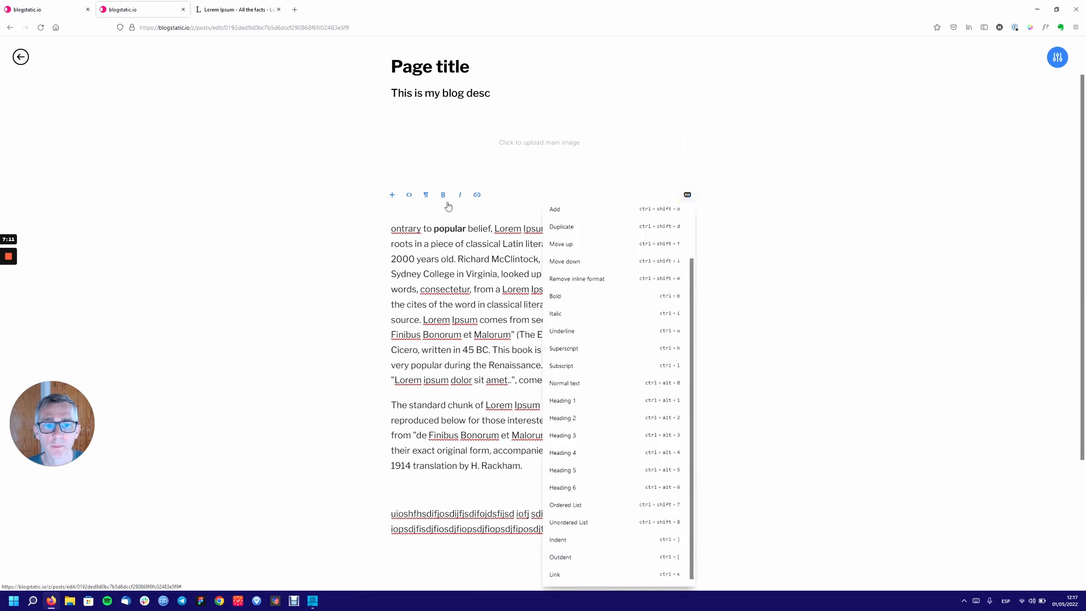
pyautogui.click(798, 204)
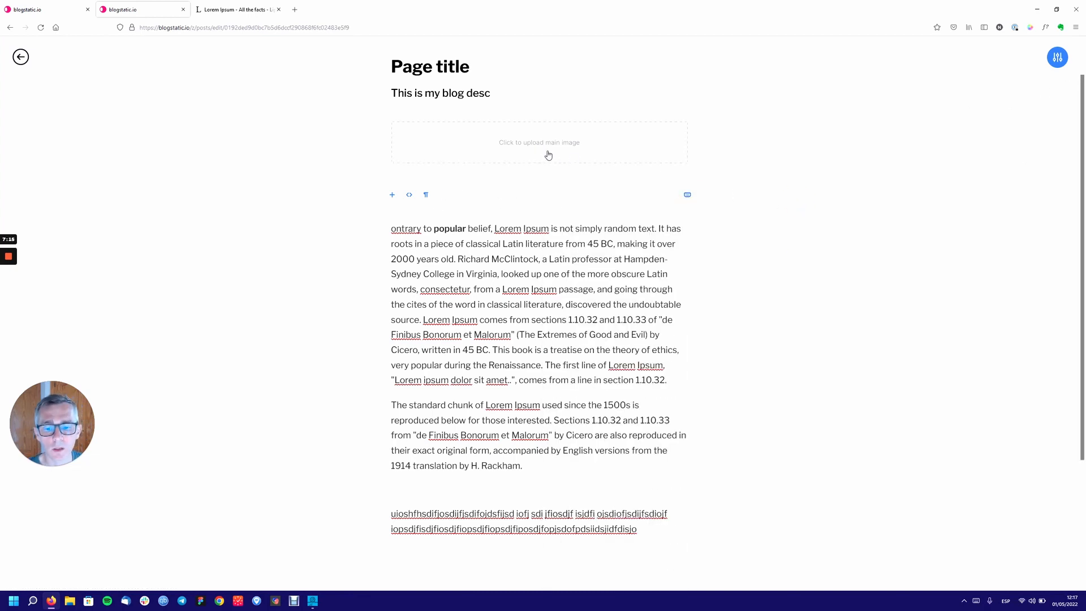
pyautogui.scroll(-3, 549, 156)
pyautogui.scroll(4, 533, 165)
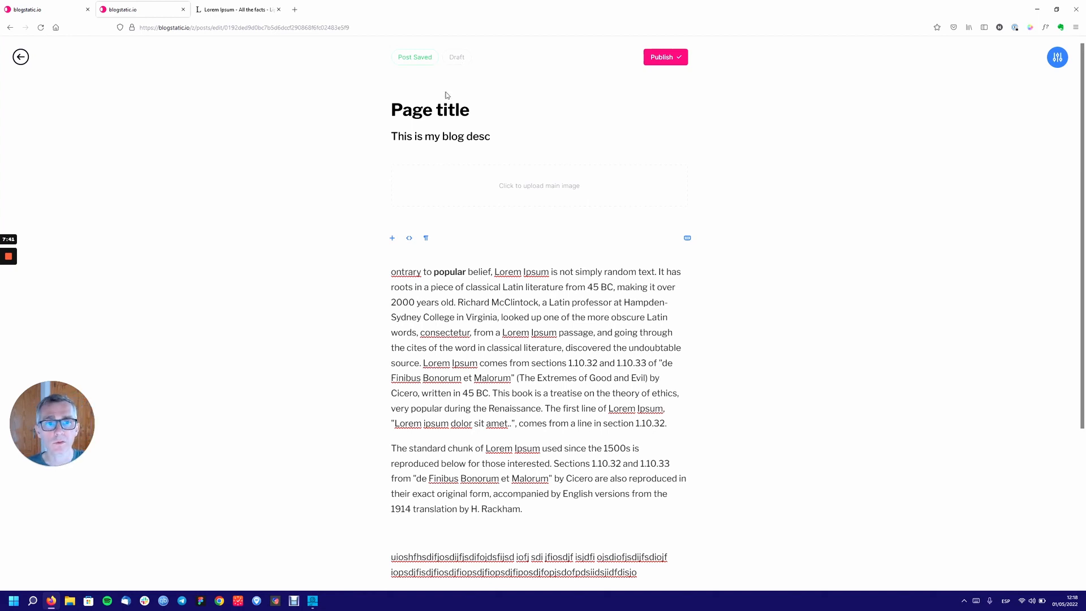
# Publish the 'Page title' post and copy its live public URL.
pyautogui.click(666, 57)
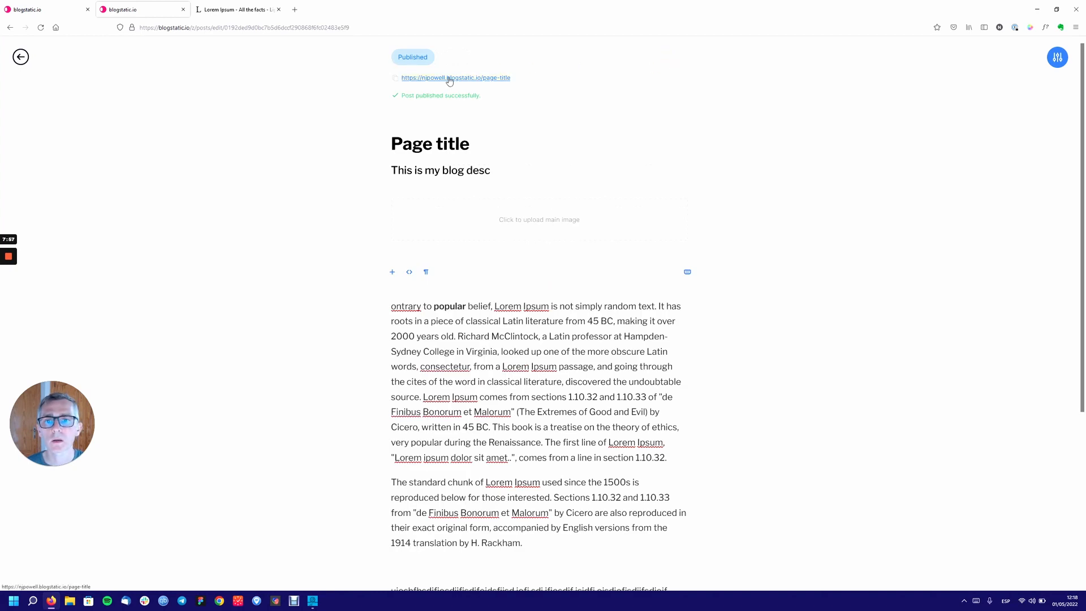
pyautogui.click(396, 79)
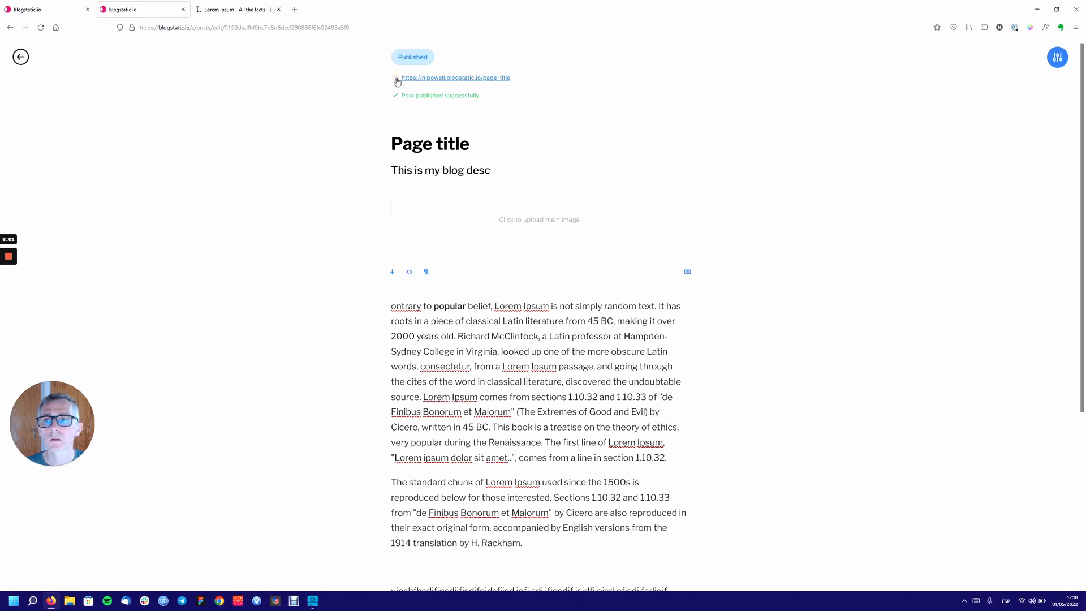
pyautogui.click(396, 80)
# Load the copied post URL in the Lorem Ipsum tab to view it live, then return to the editor.
pyautogui.click(260, 9)
pyautogui.click(269, 27)
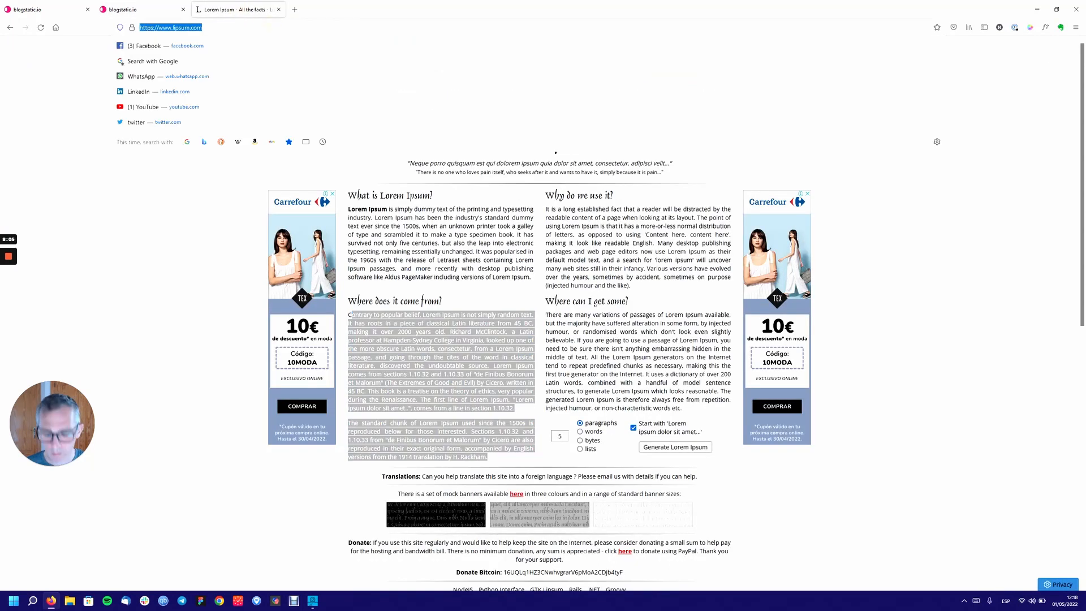
pyautogui.hotkey('ctrl', 'v')
pyautogui.press('Return')
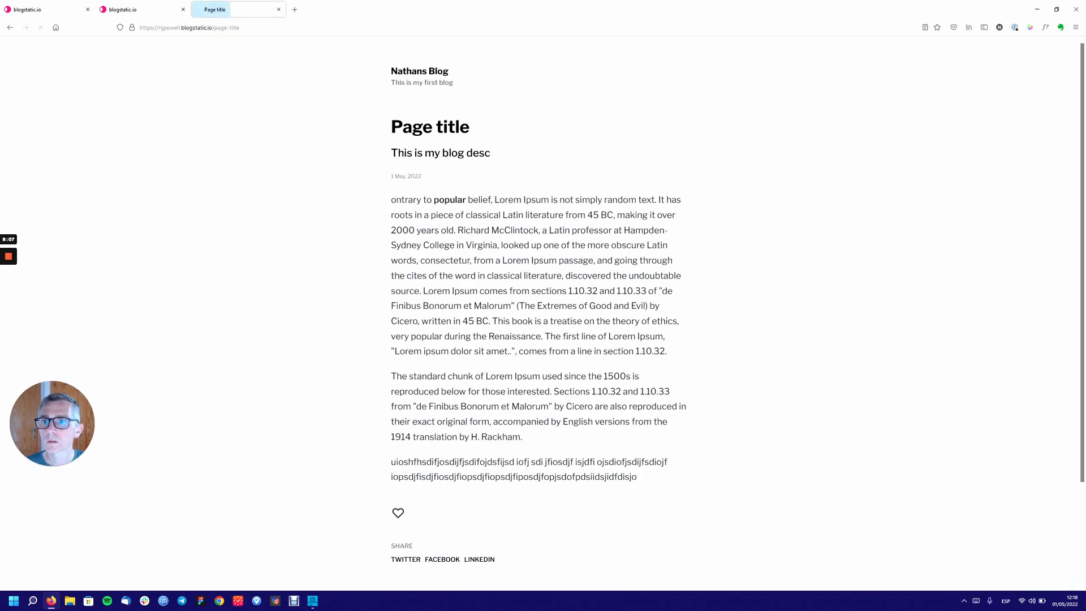
pyautogui.click(141, 10)
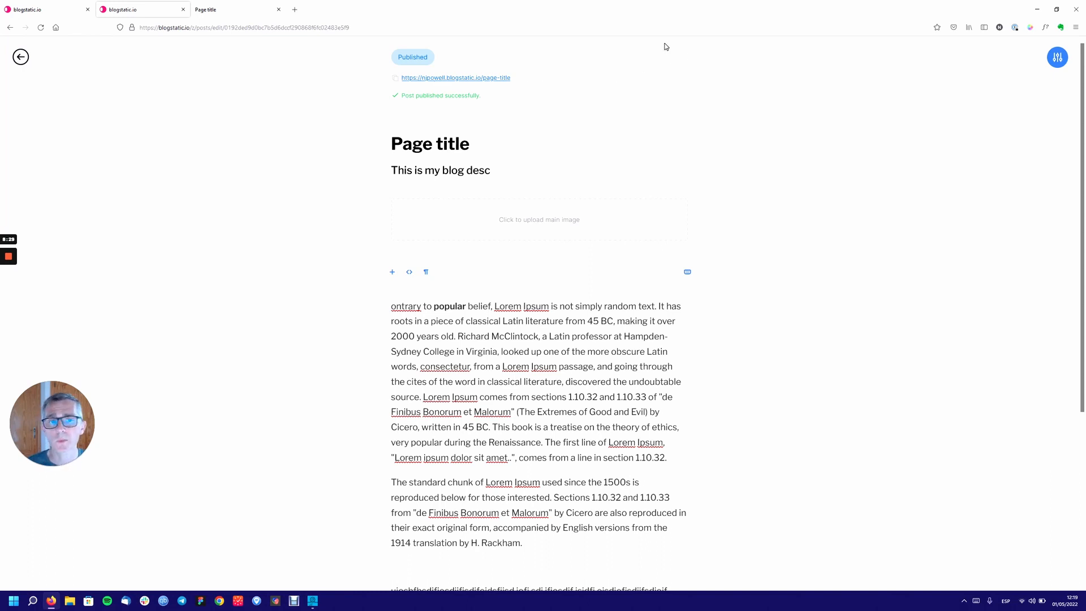
pyautogui.click(681, 59)
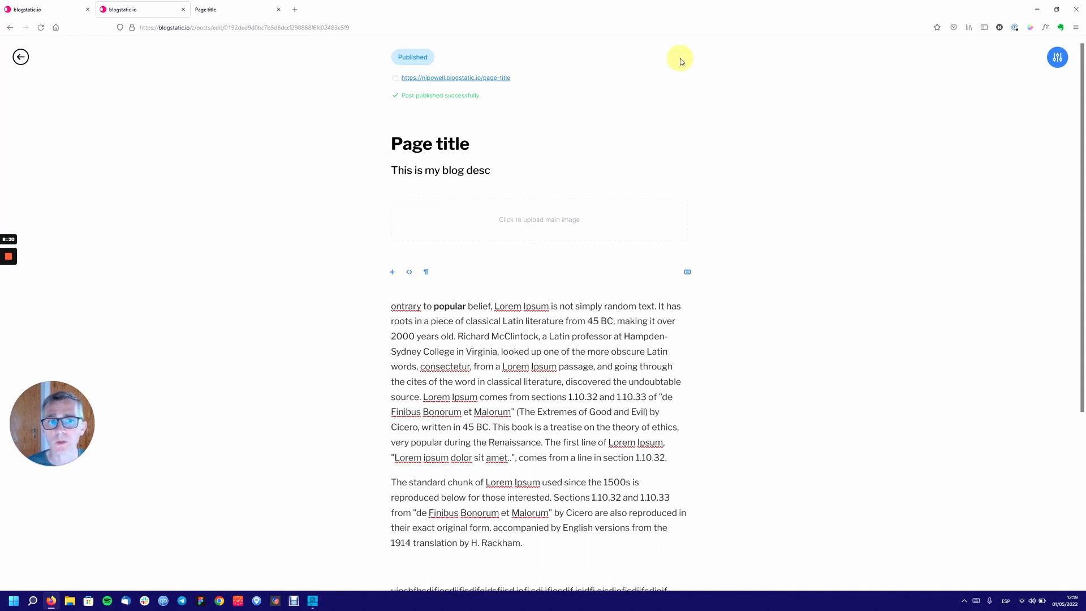
pyautogui.click(449, 80)
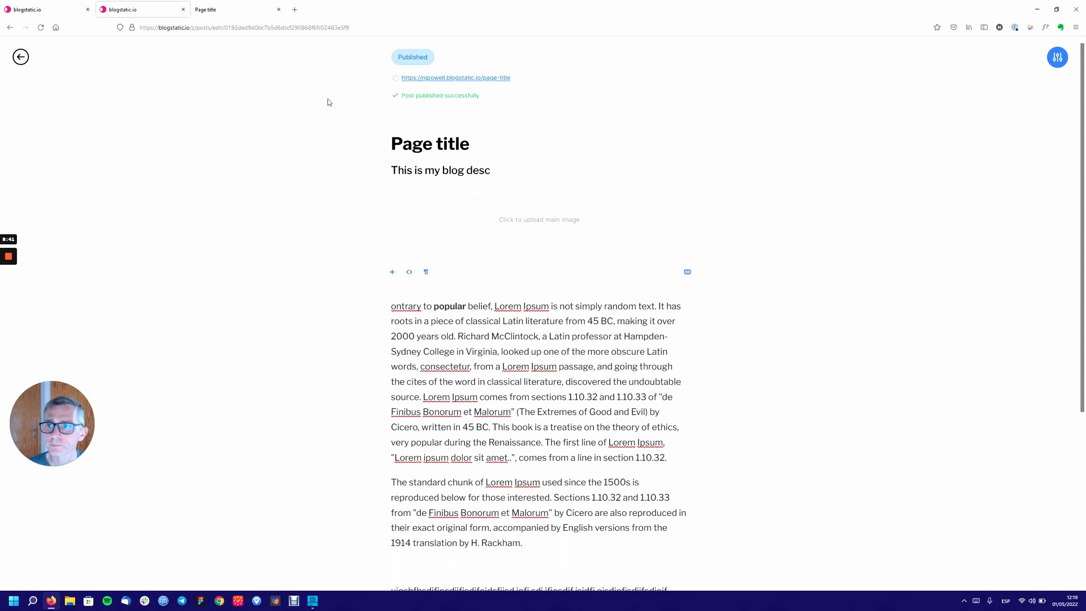
# Look over the empty Categories list and the New Category form, leaving without saving.
pyautogui.click(20, 56)
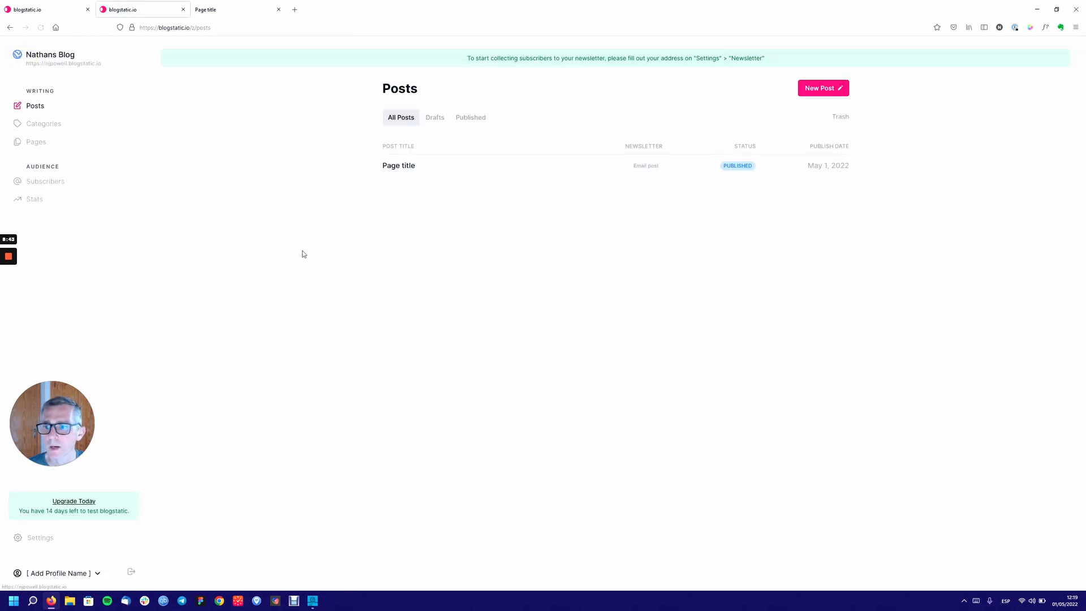
pyautogui.click(44, 129)
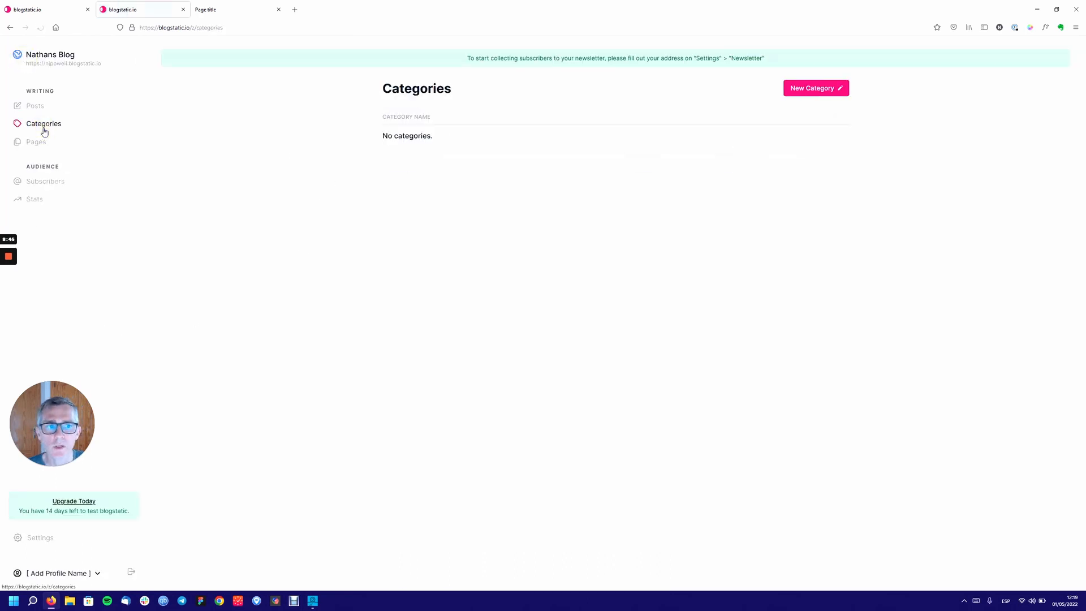
pyautogui.click(817, 90)
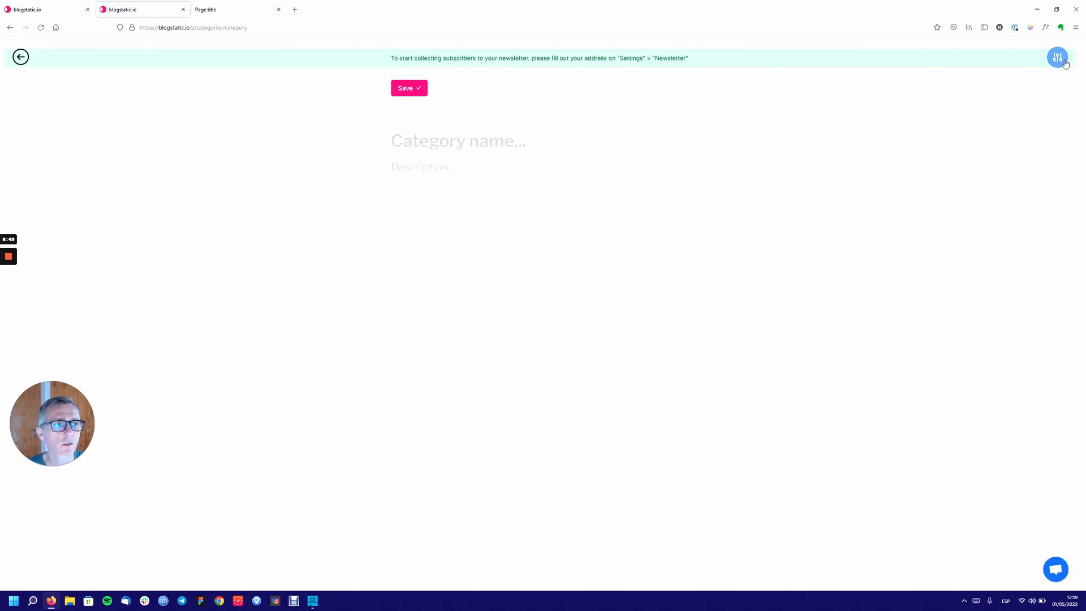
pyautogui.click(1066, 63)
pyautogui.click(21, 56)
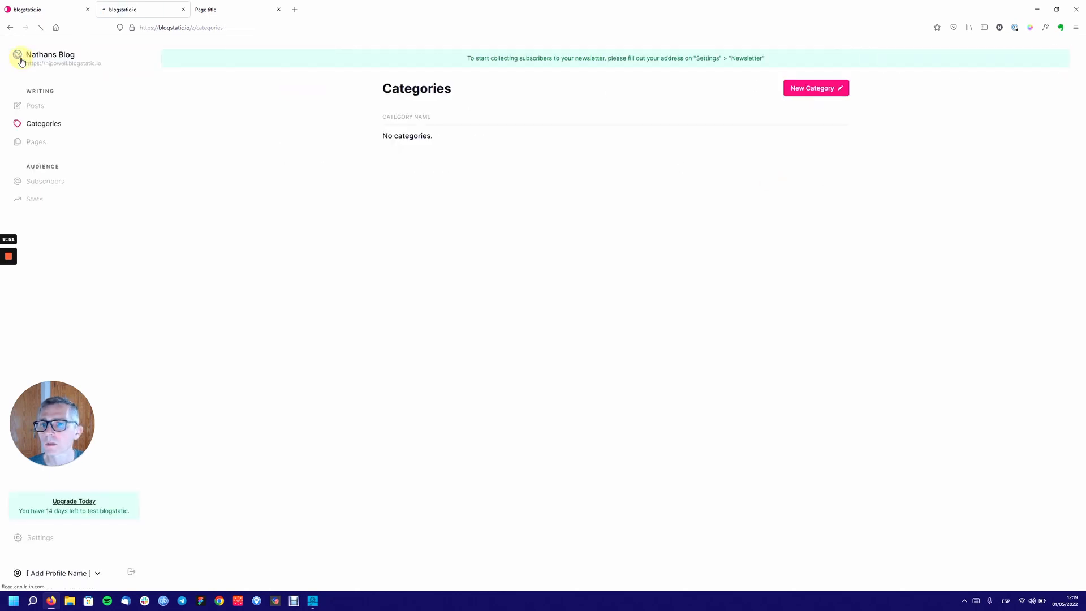
# Check the empty Pages list, then view the Subscribers list with no subscribers.
pyautogui.click(41, 142)
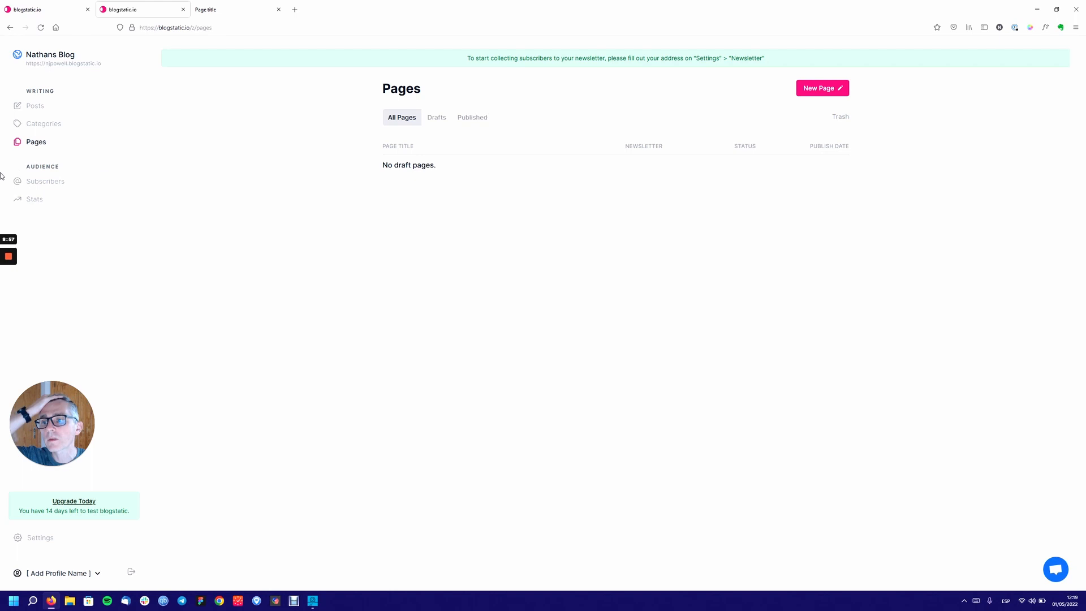
pyautogui.click(61, 182)
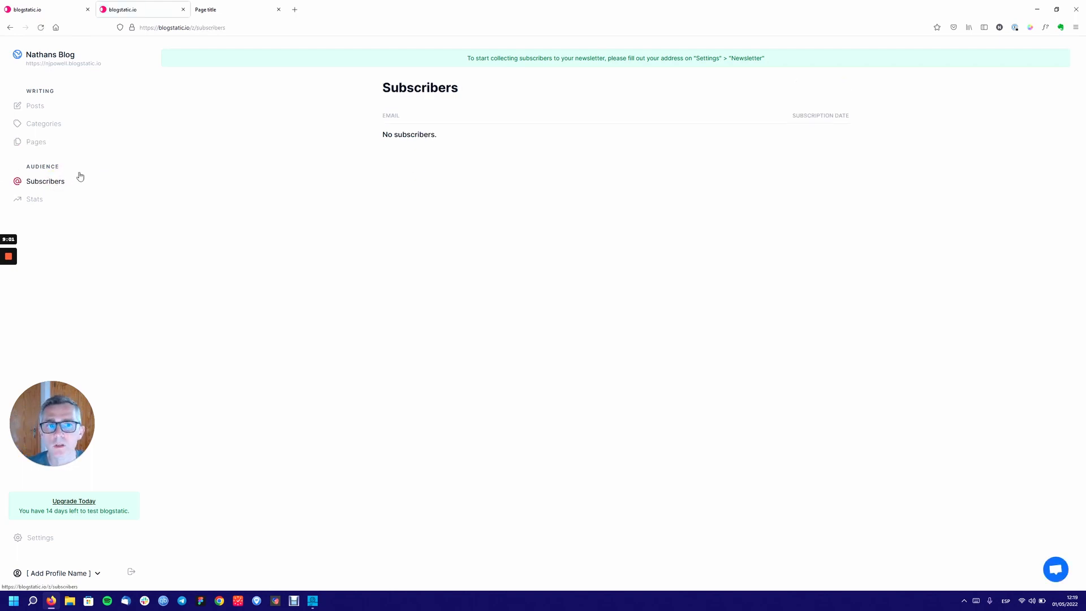
pyautogui.tripleClick(707, 58)
pyautogui.click(707, 61)
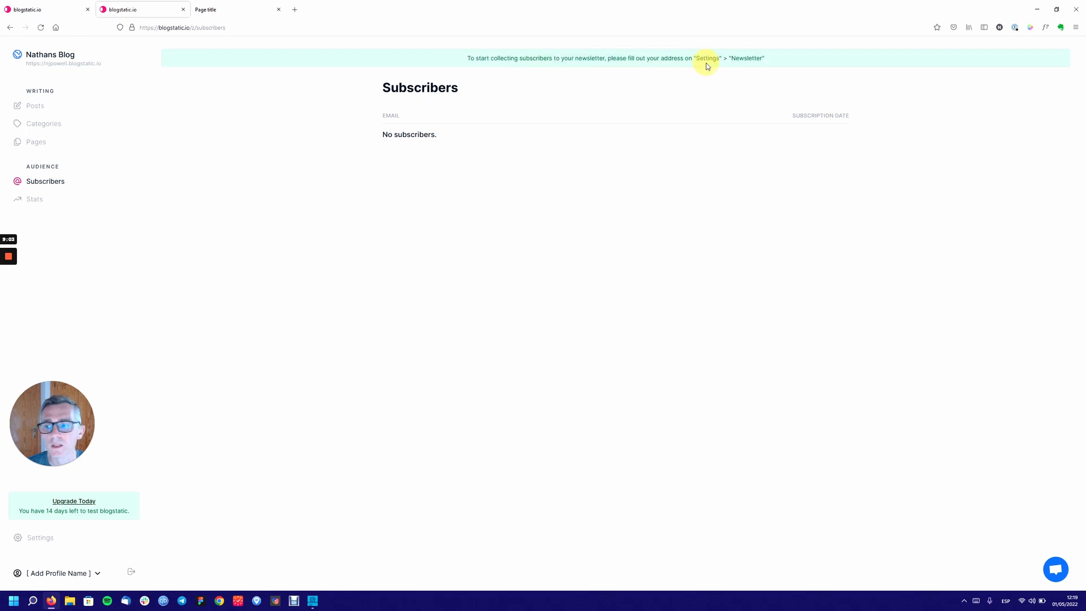
# Open the blog Settings and expand the Newsletter section.
pyautogui.click(47, 546)
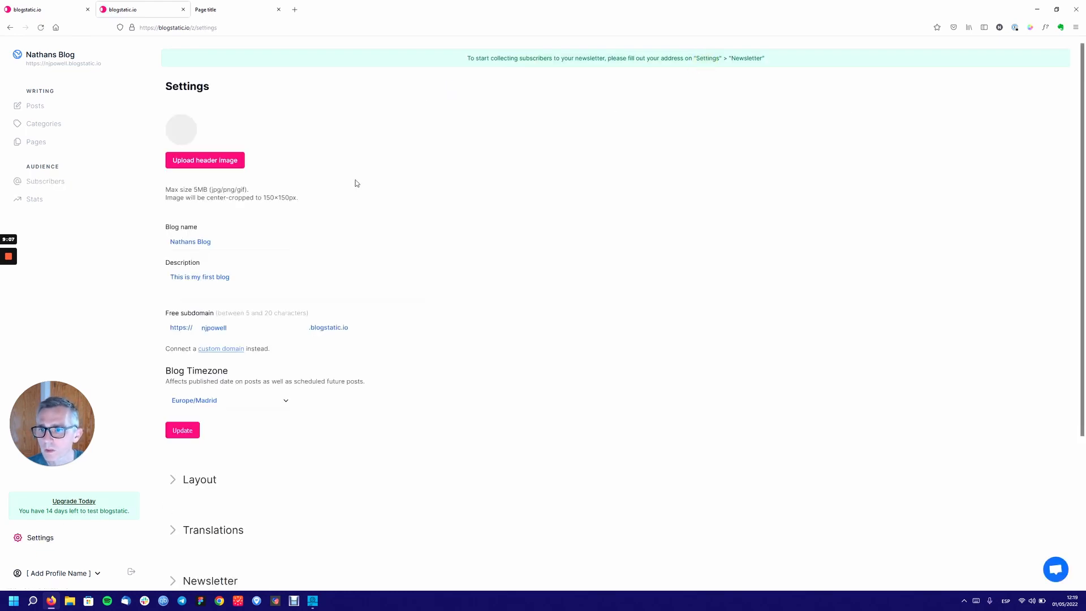
pyautogui.scroll(-3, 357, 183)
pyautogui.scroll(-4, 355, 184)
pyautogui.click(178, 386)
pyautogui.scroll(-8, 310, 357)
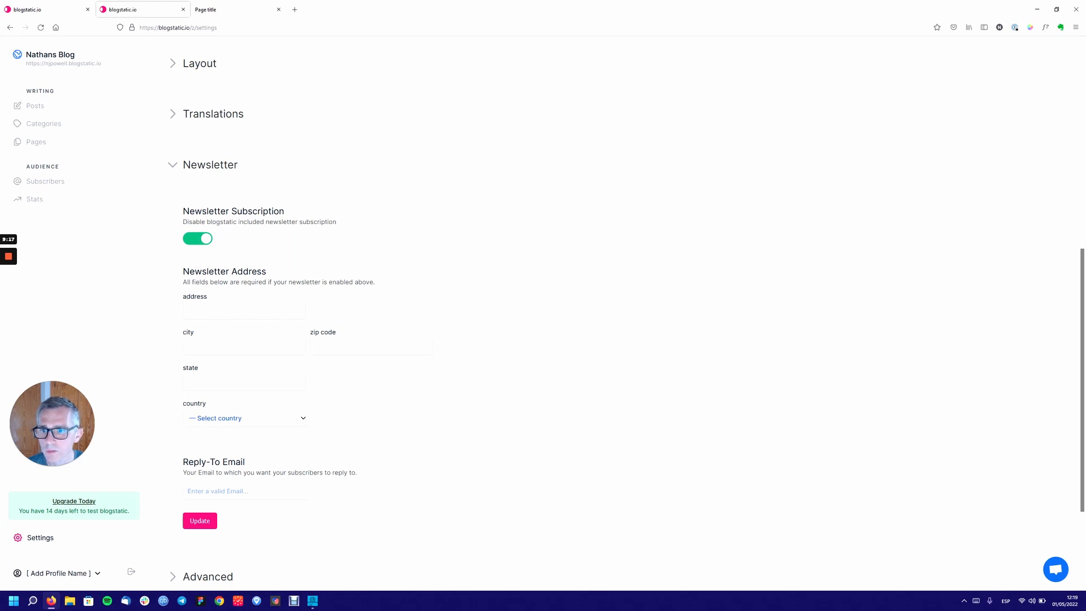
# Review the newsletter subscription toggle and address fields, then collapse Newsletter.
pyautogui.doubleClick(315, 220)
pyautogui.tripleClick(351, 224)
pyautogui.click(358, 223)
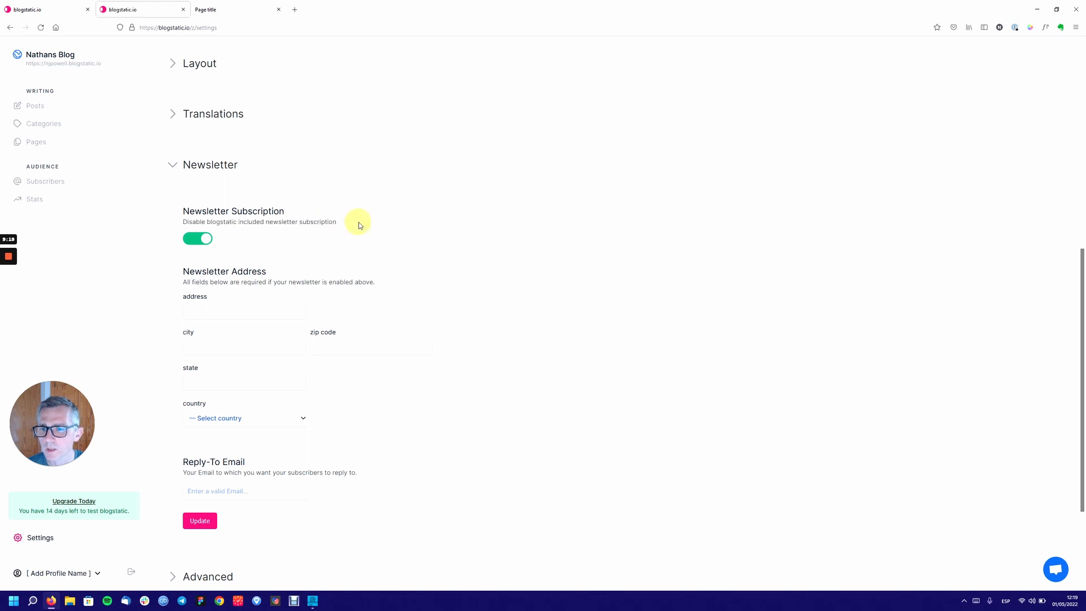
pyautogui.doubleClick(305, 220)
pyautogui.tripleClick(305, 220)
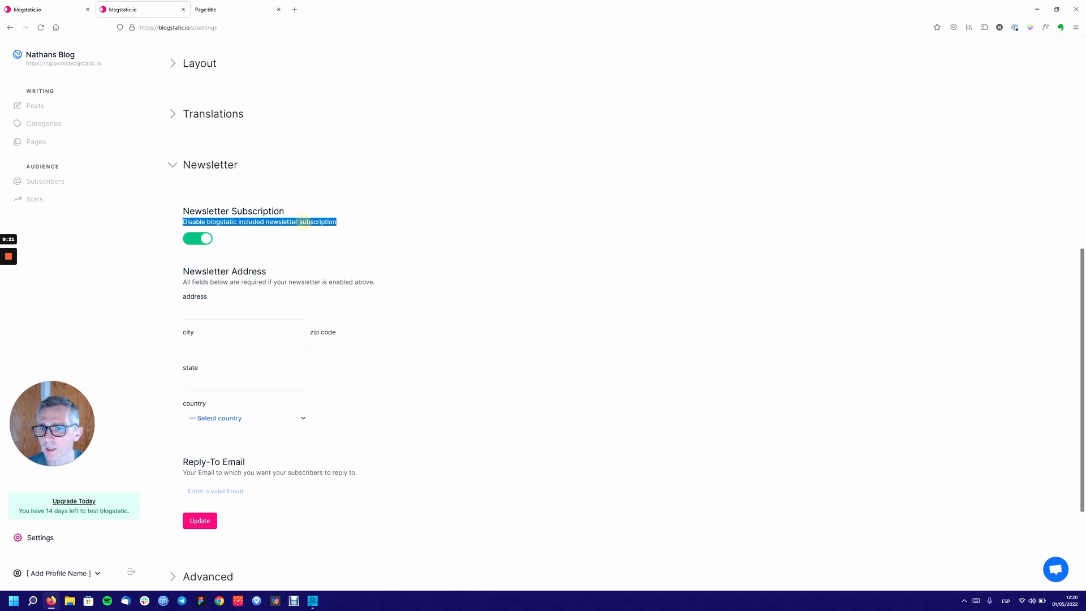
pyautogui.click(351, 224)
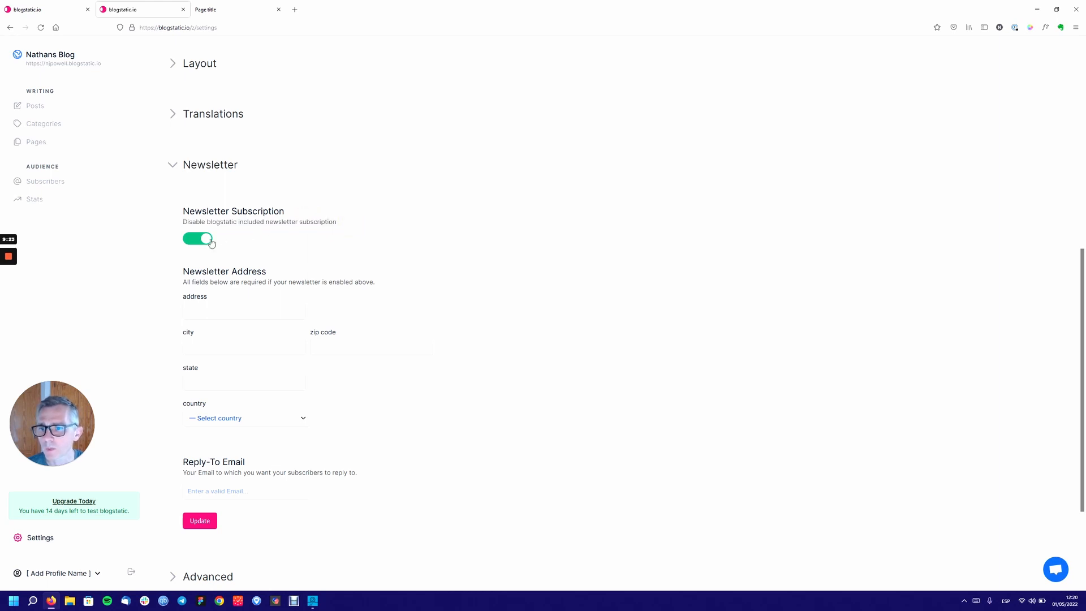
pyautogui.scroll(-2, 281, 274)
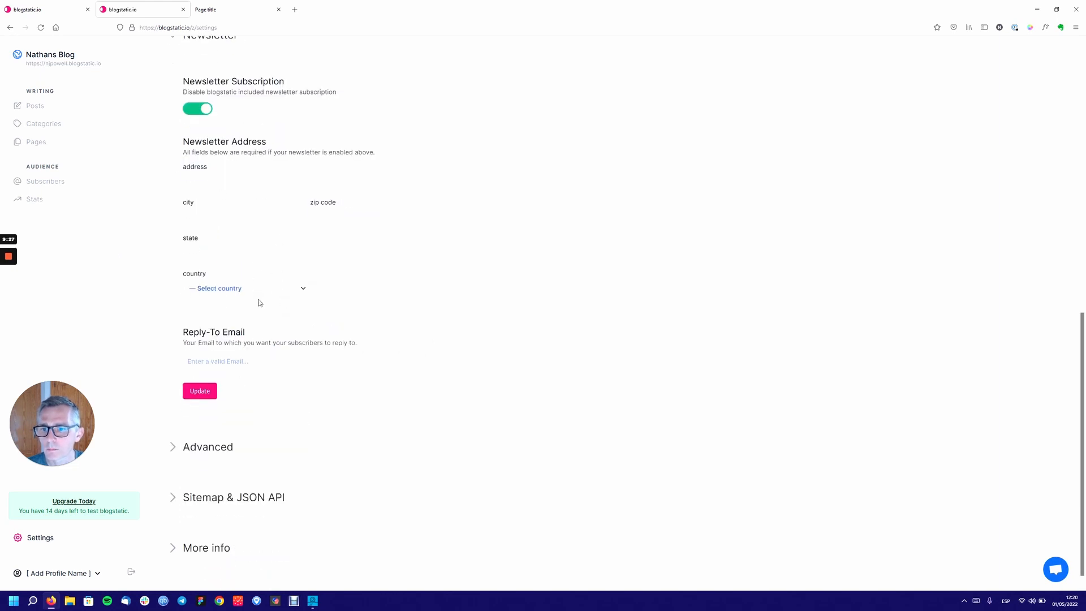
pyautogui.scroll(-1, 275, 351)
pyautogui.scroll(3, 275, 351)
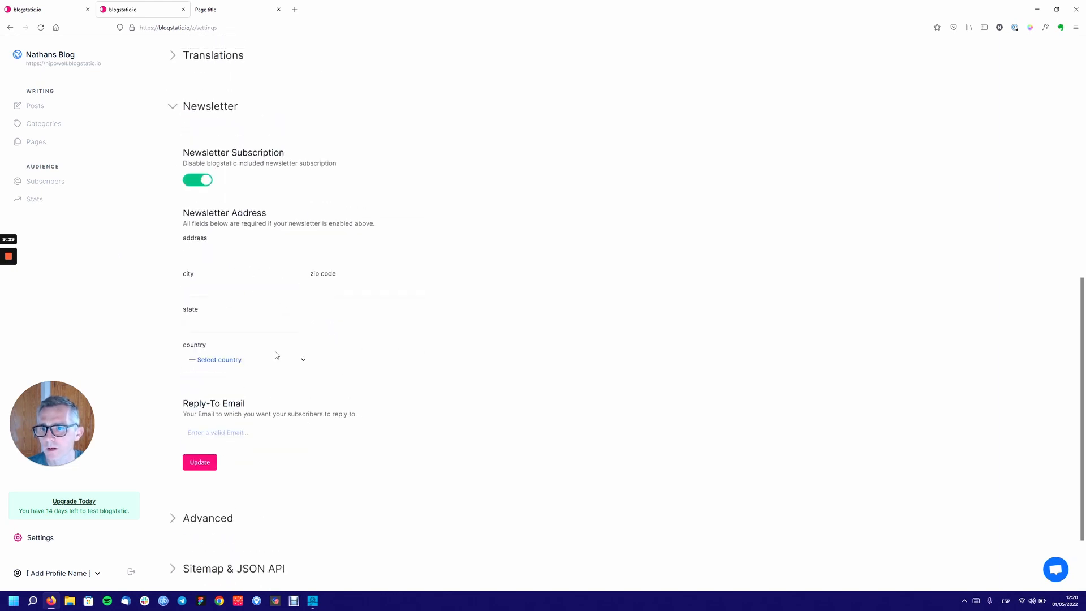
pyautogui.scroll(5, 275, 355)
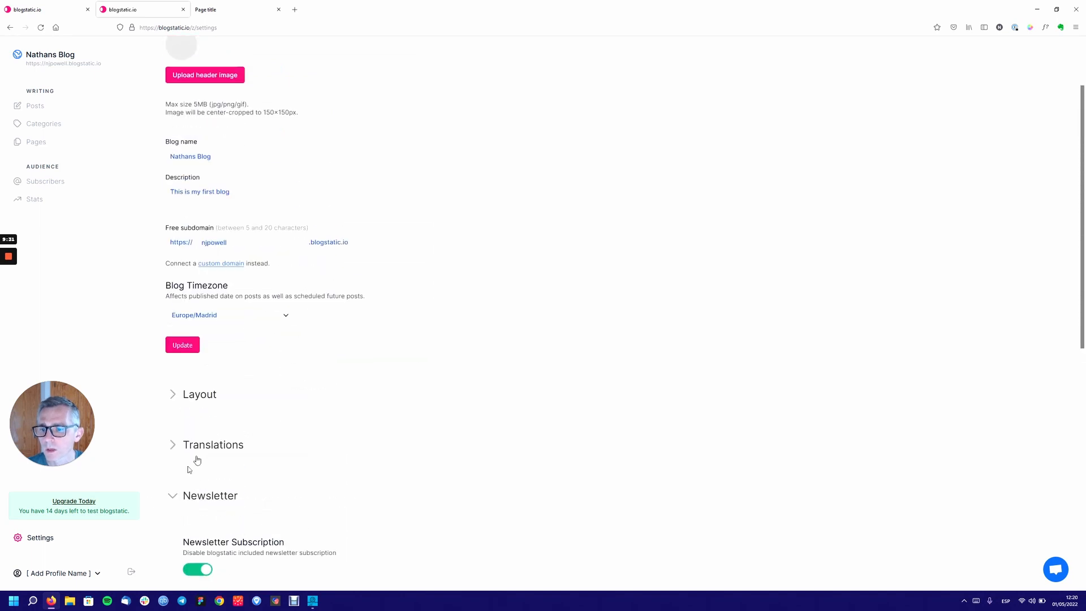
pyautogui.click(171, 493)
pyautogui.scroll(2, 192, 181)
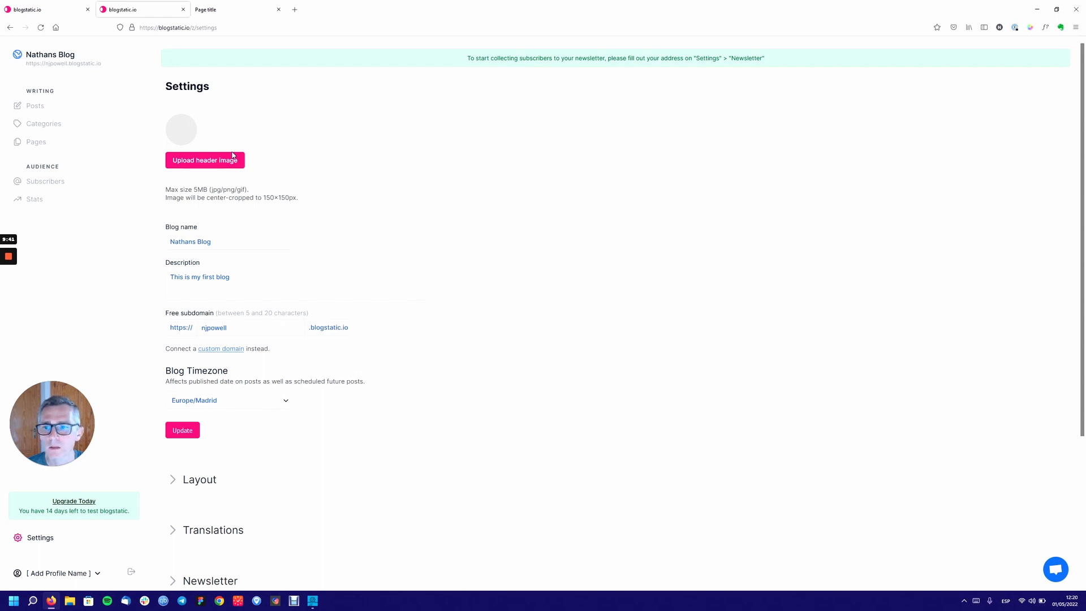
pyautogui.scroll(-3, 232, 155)
pyautogui.scroll(2, 233, 154)
pyautogui.scroll(-2, 233, 155)
pyautogui.click(172, 279)
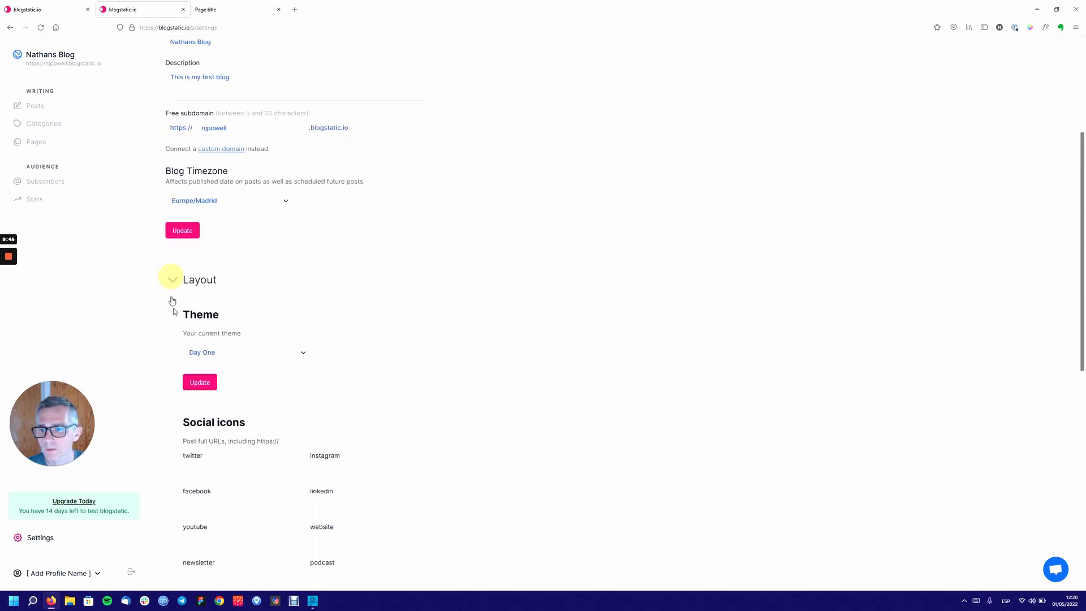
pyautogui.scroll(-7, 266, 370)
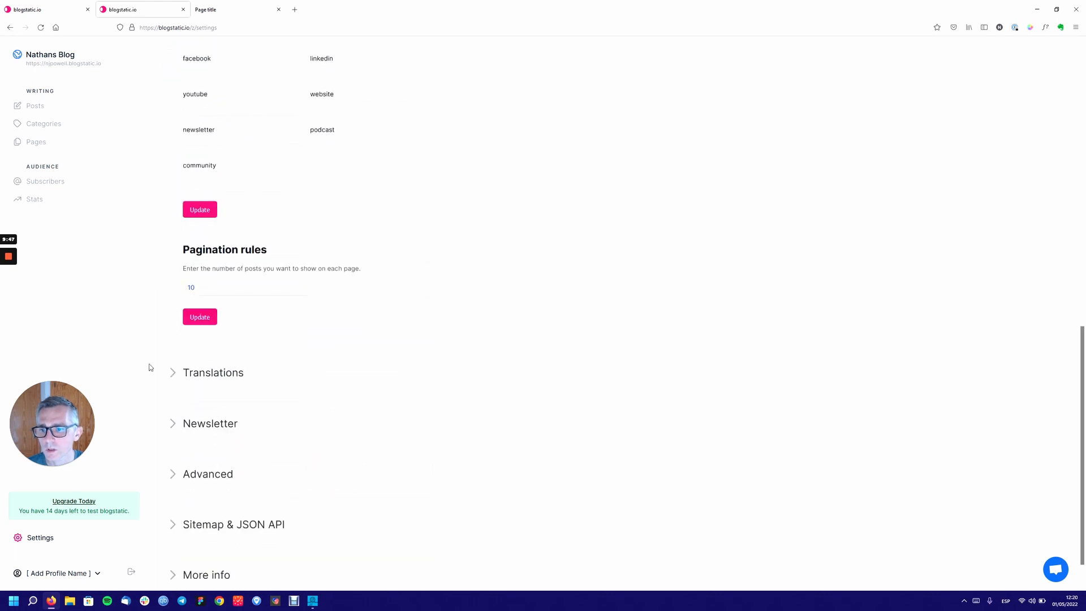
pyautogui.click(177, 376)
pyautogui.scroll(-6, 181, 390)
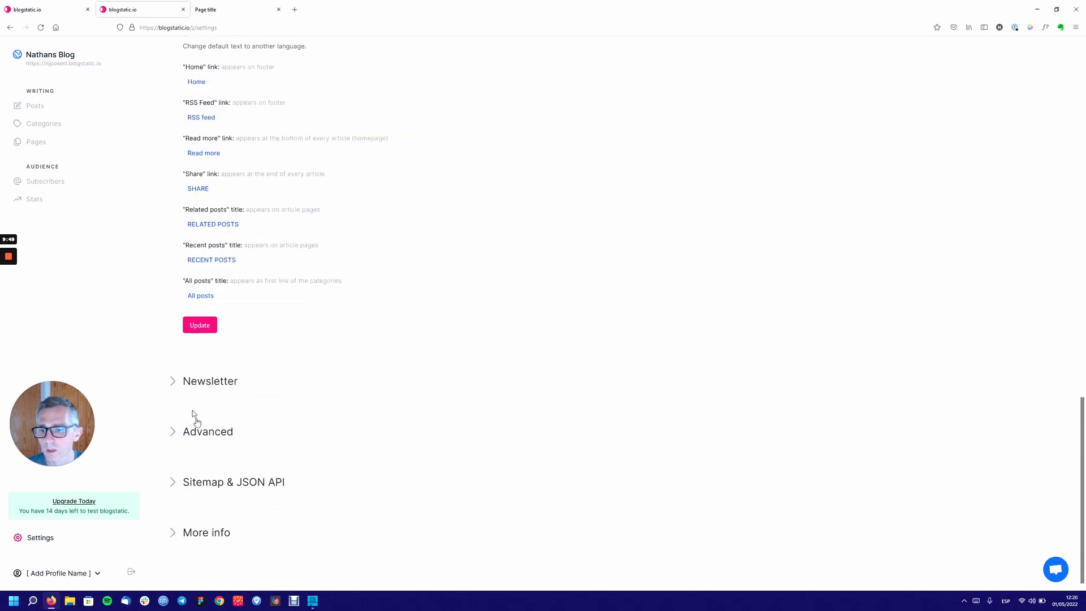
pyautogui.click(174, 380)
pyautogui.scroll(-5, 177, 376)
pyautogui.scroll(15, 178, 368)
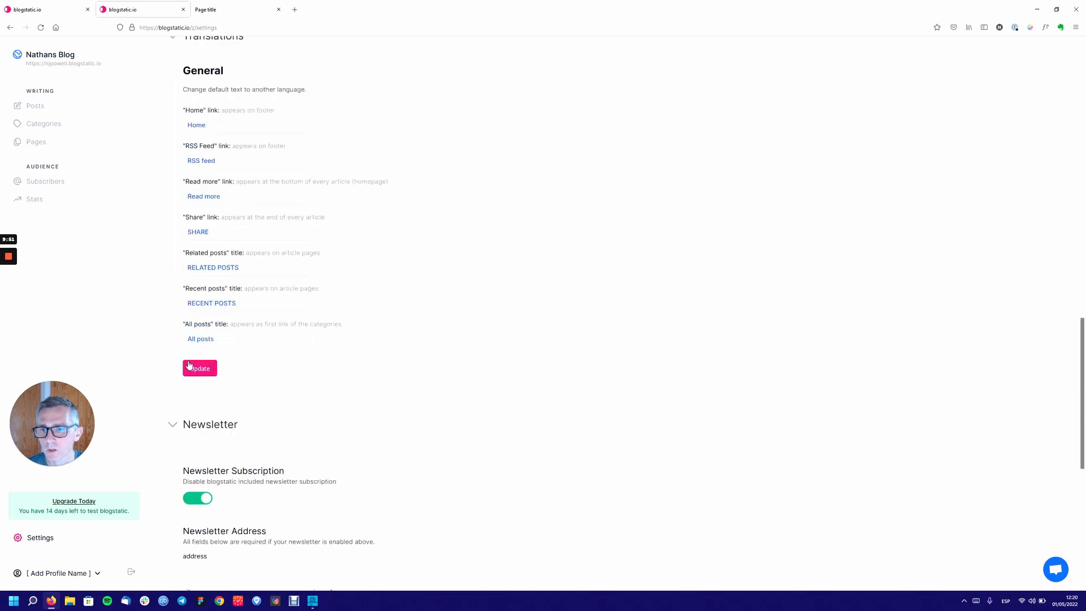
pyautogui.scroll(4, 179, 368)
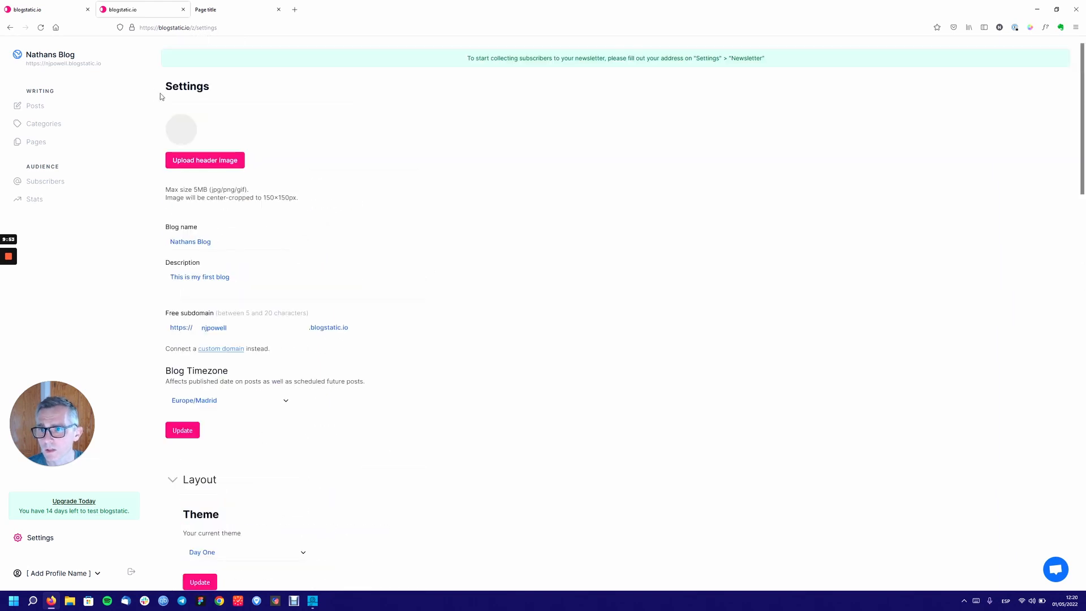
pyautogui.click(174, 480)
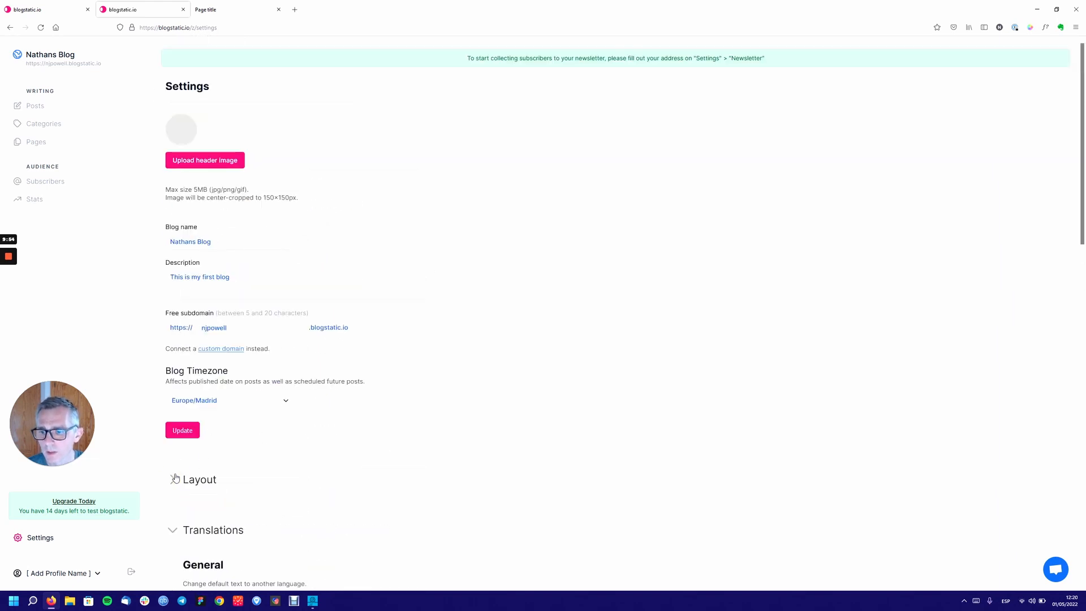
pyautogui.click(177, 534)
pyautogui.scroll(-5, 219, 368)
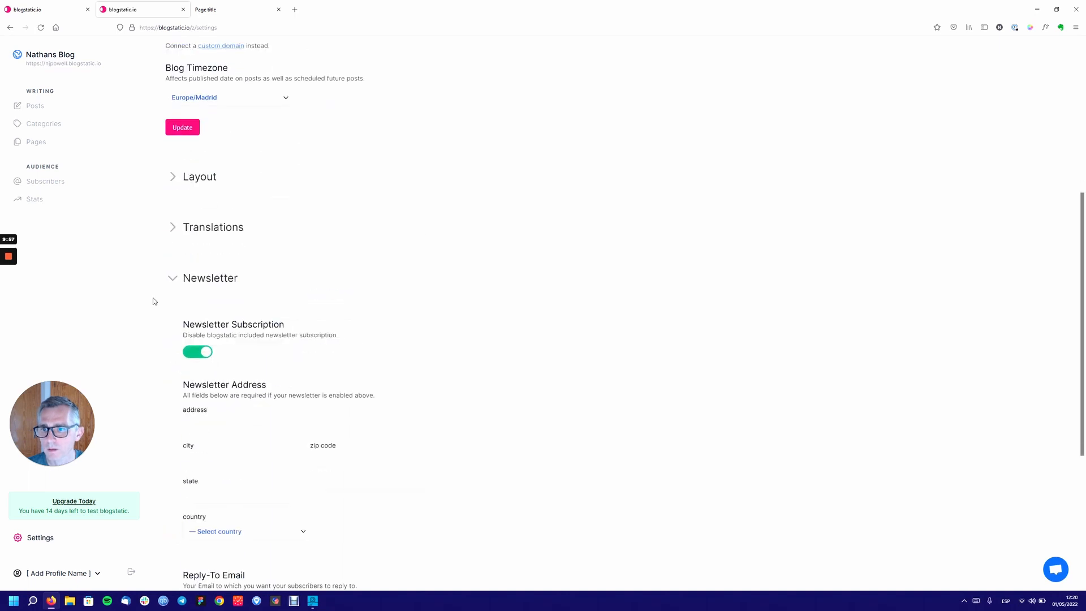
pyautogui.click(172, 279)
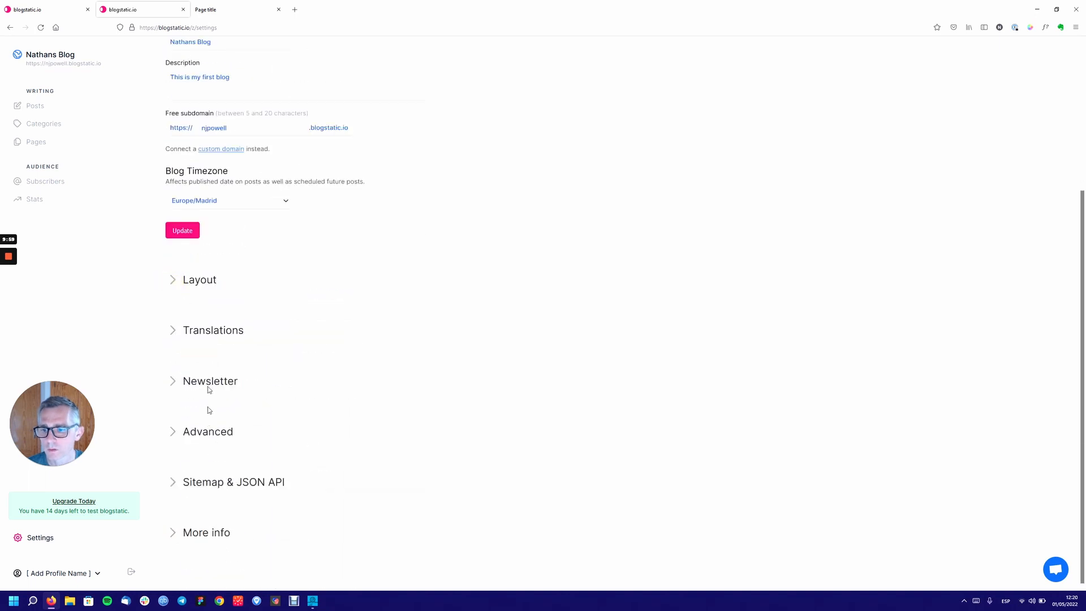
pyautogui.scroll(3, 199, 296)
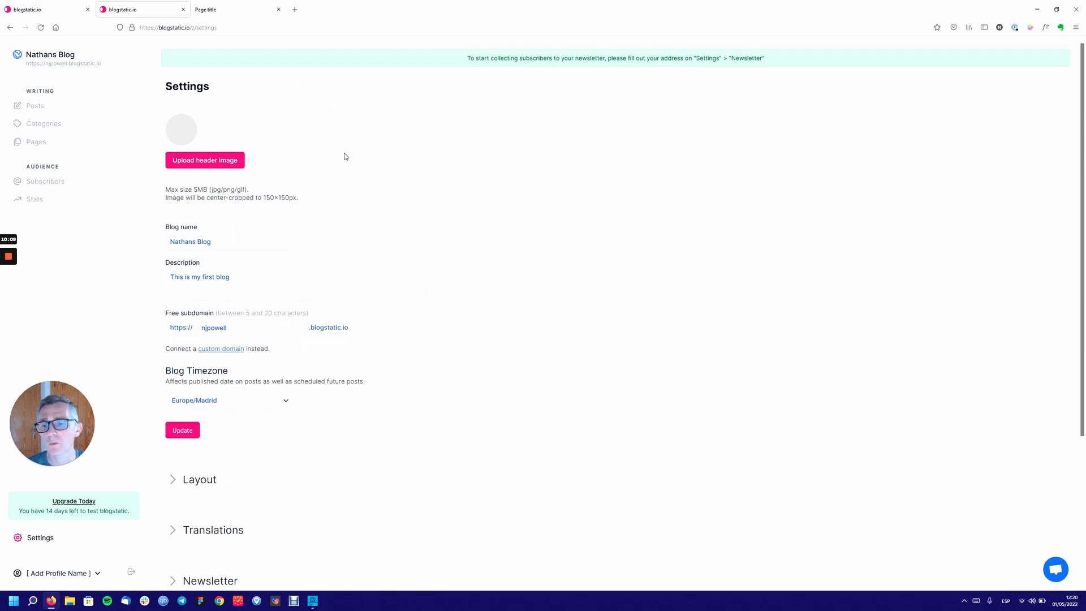
# Expand the Layout section showing the Day One theme.
pyautogui.scroll(-3, 357, 173)
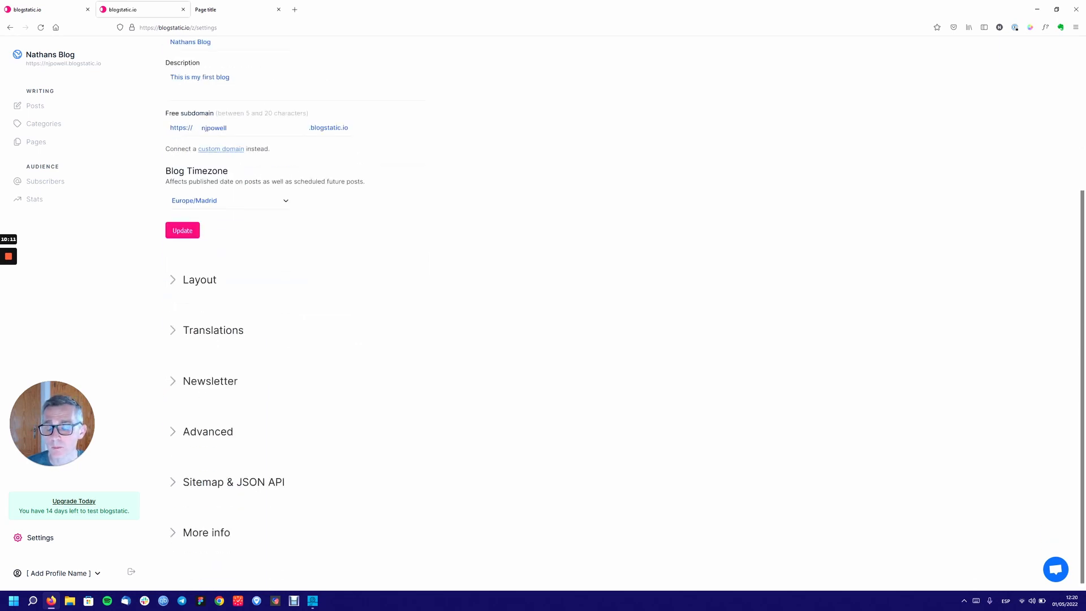
pyautogui.scroll(3, 360, 182)
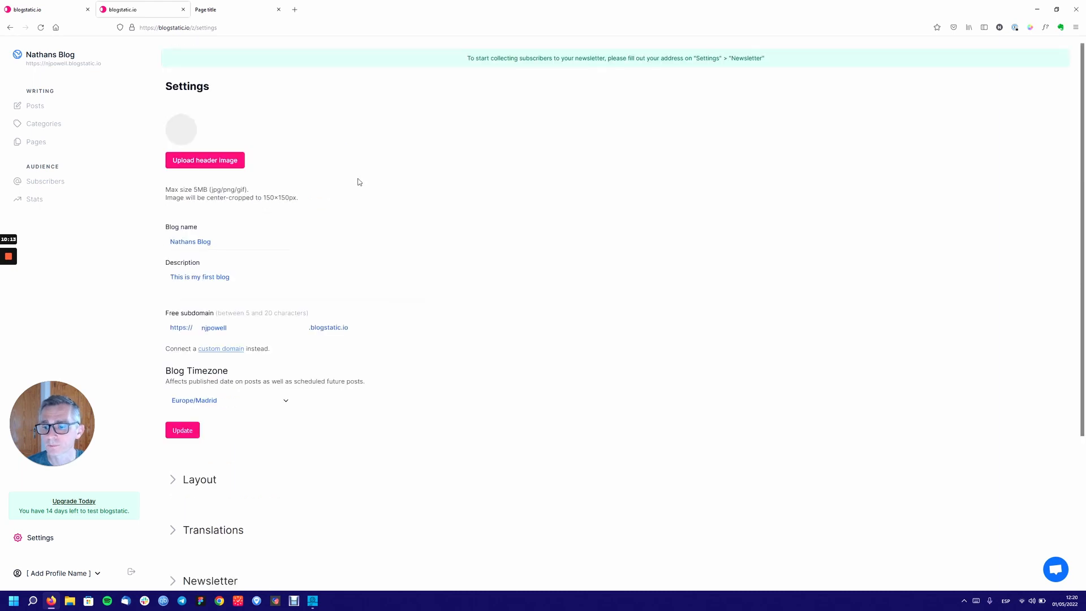
pyautogui.scroll(-3, 360, 182)
pyautogui.click(174, 279)
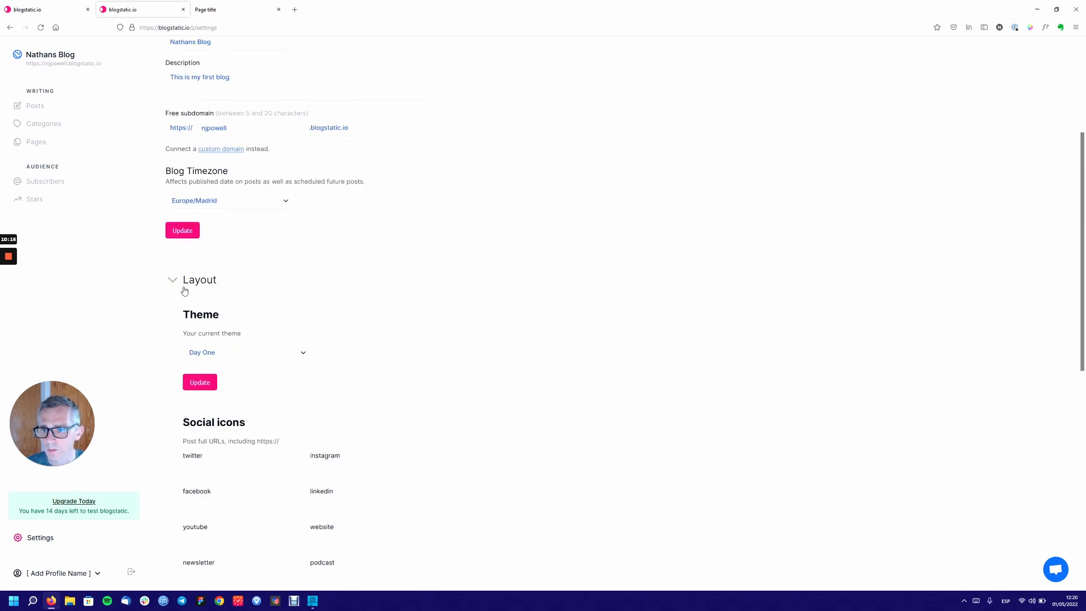
pyautogui.scroll(-3, 172, 255)
# Check the empty twitter and instagram icon fields and 10 posts per page, then open account options.
pyautogui.click(266, 253)
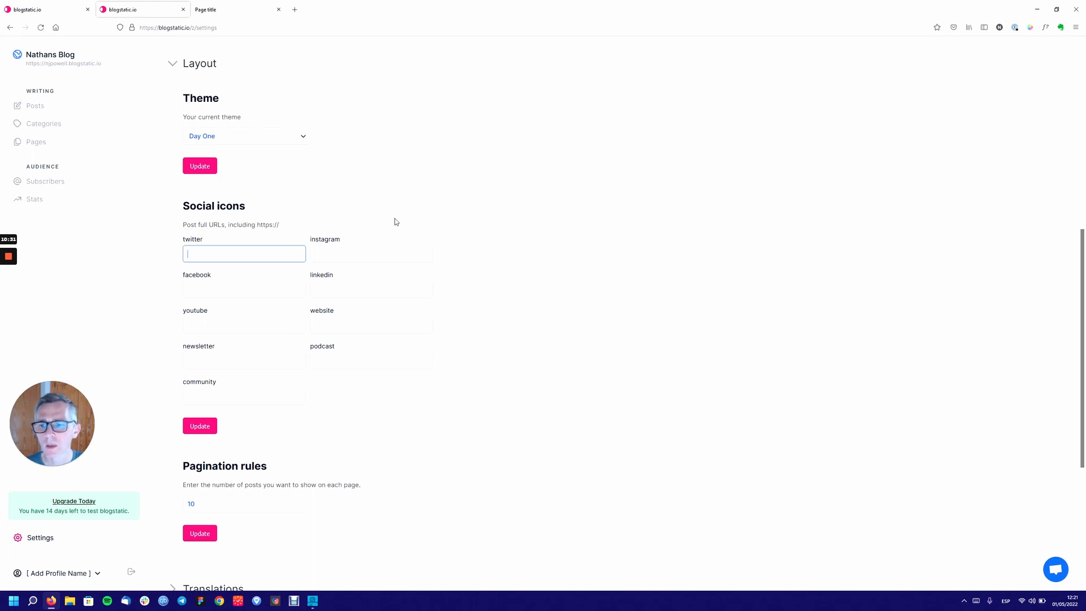
pyautogui.click(347, 250)
pyautogui.scroll(-2, 270, 181)
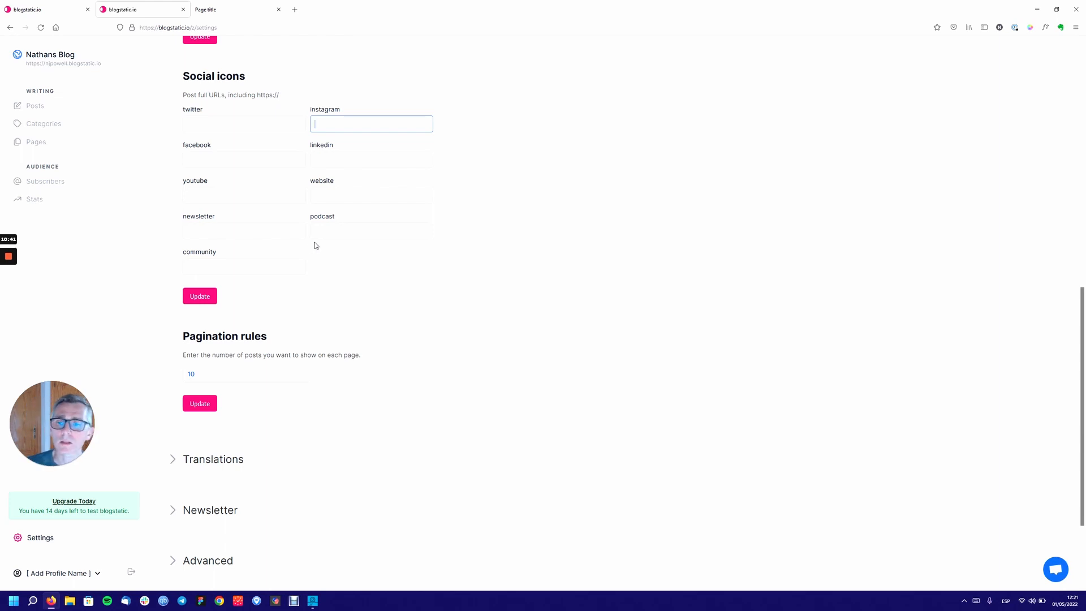
pyautogui.scroll(10, 311, 248)
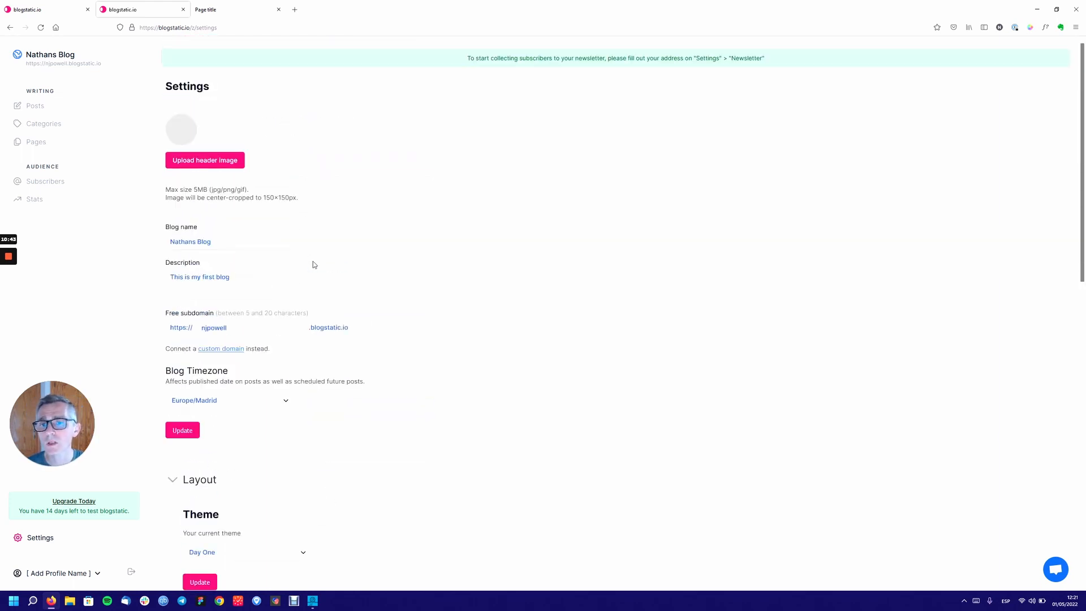
pyautogui.scroll(-5, 312, 263)
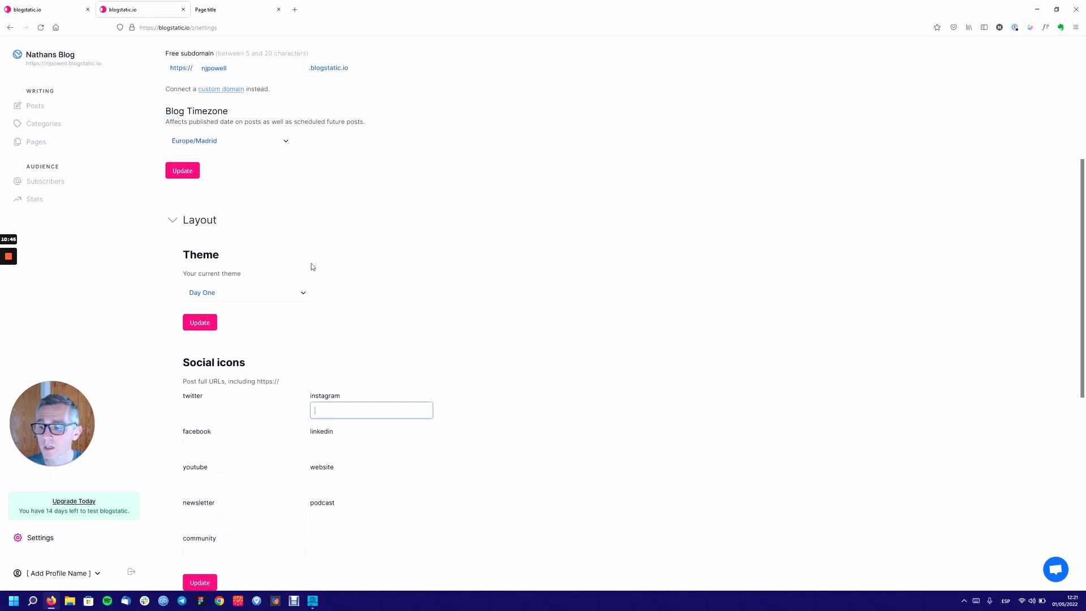
pyautogui.scroll(-4, 311, 263)
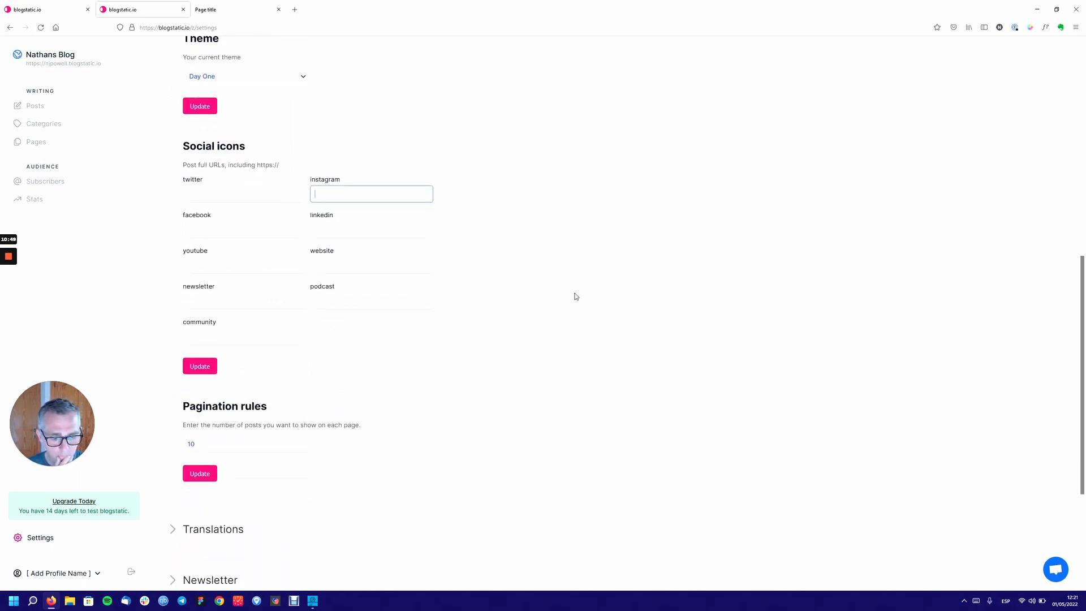
pyautogui.click(96, 575)
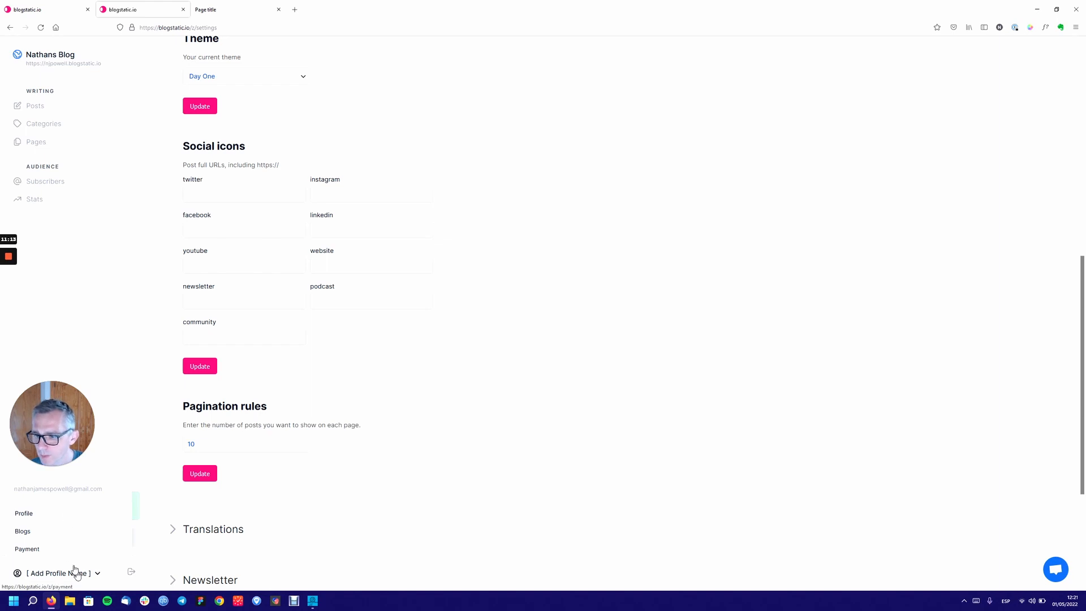
# Visit the Profile page, go back to Settings, and reopen Profile from the account options.
pyautogui.click(28, 515)
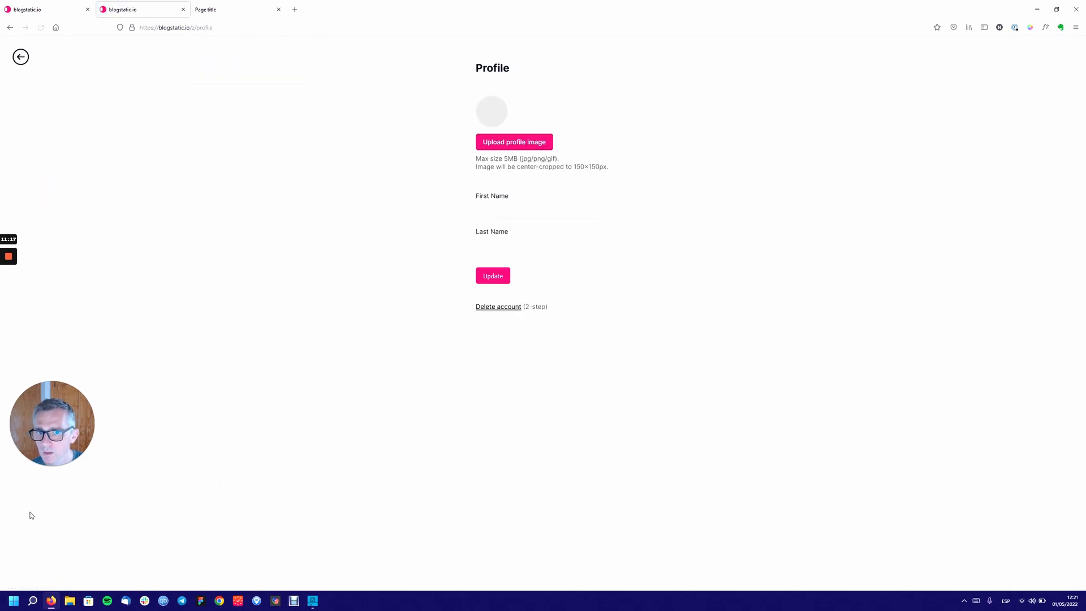
pyautogui.click(20, 57)
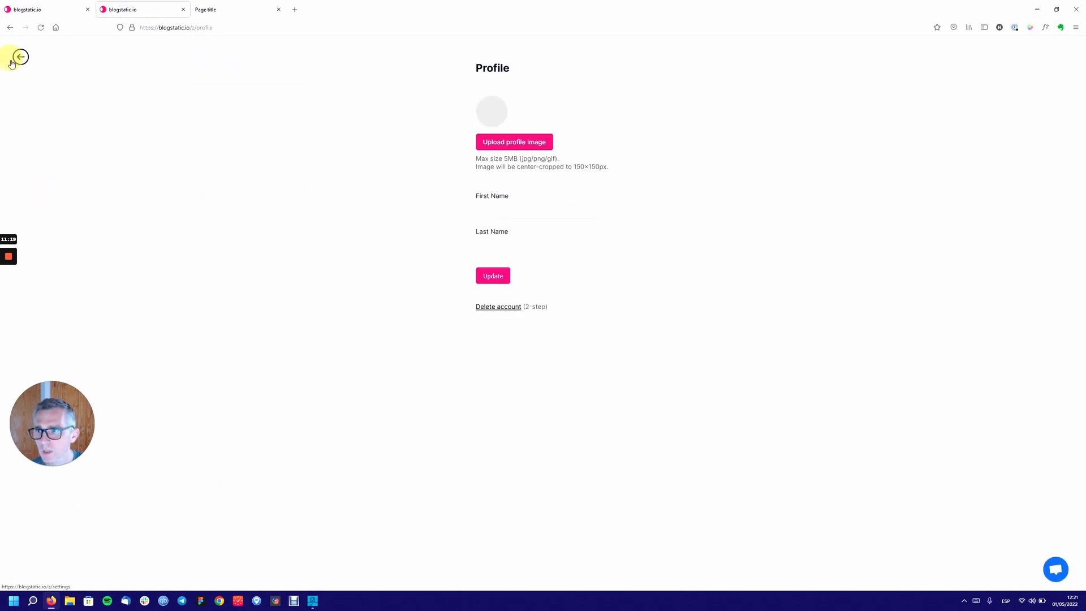
pyautogui.click(91, 573)
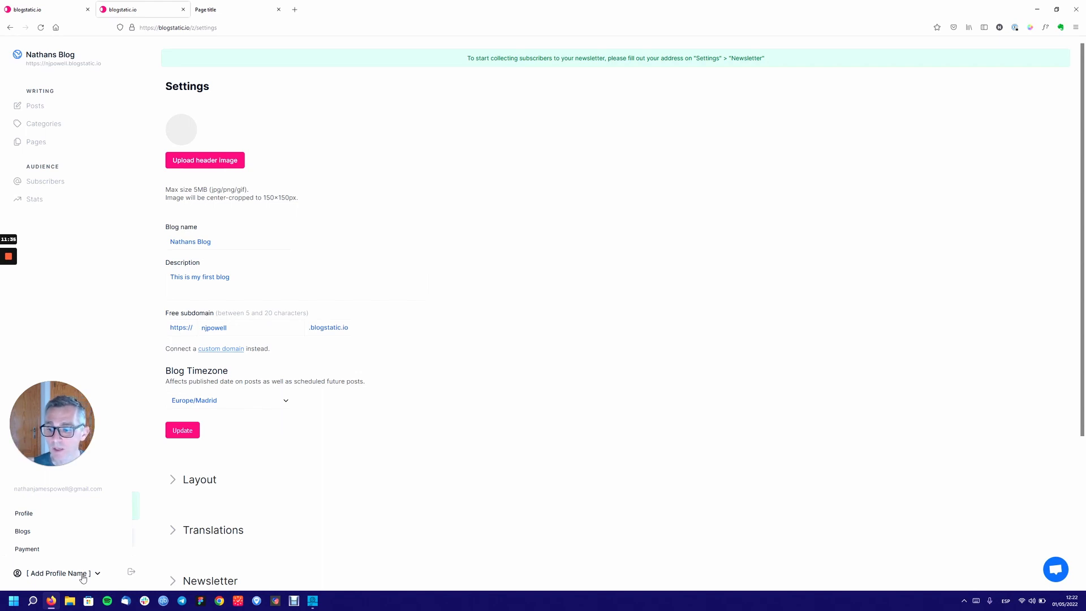
pyautogui.click(26, 515)
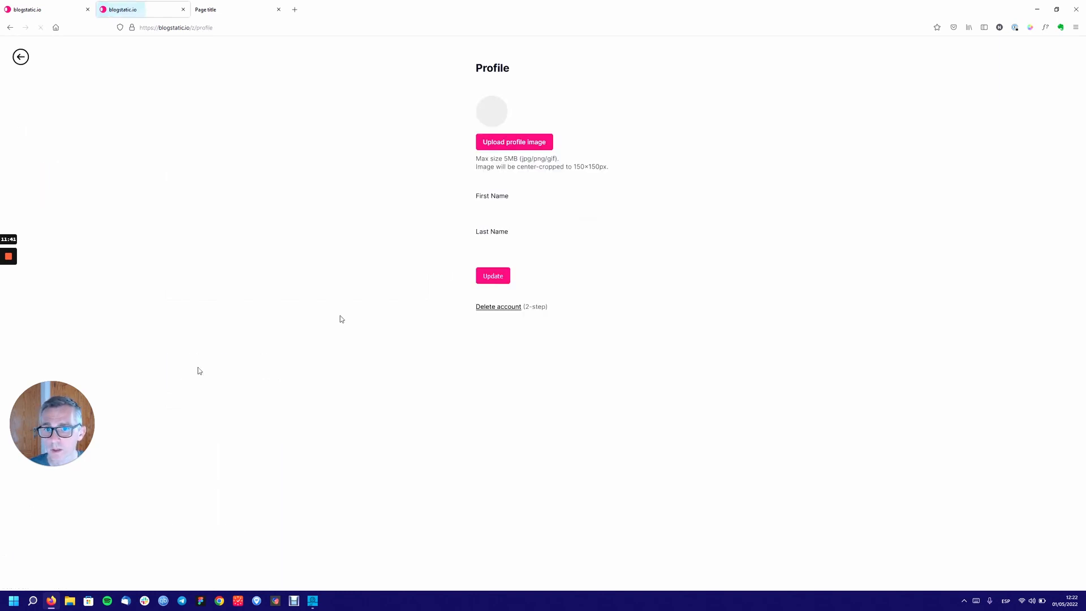
# Enter the author's first and last name, save the profile, and return to Settings.
pyautogui.click(524, 203)
pyautogui.press('Tab')
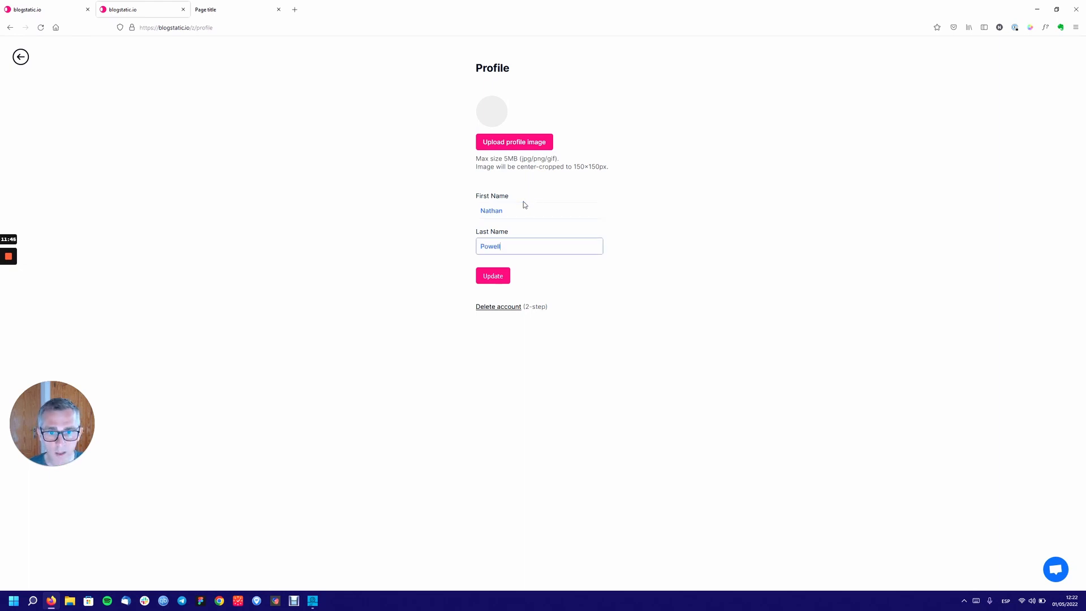
pyautogui.click(493, 275)
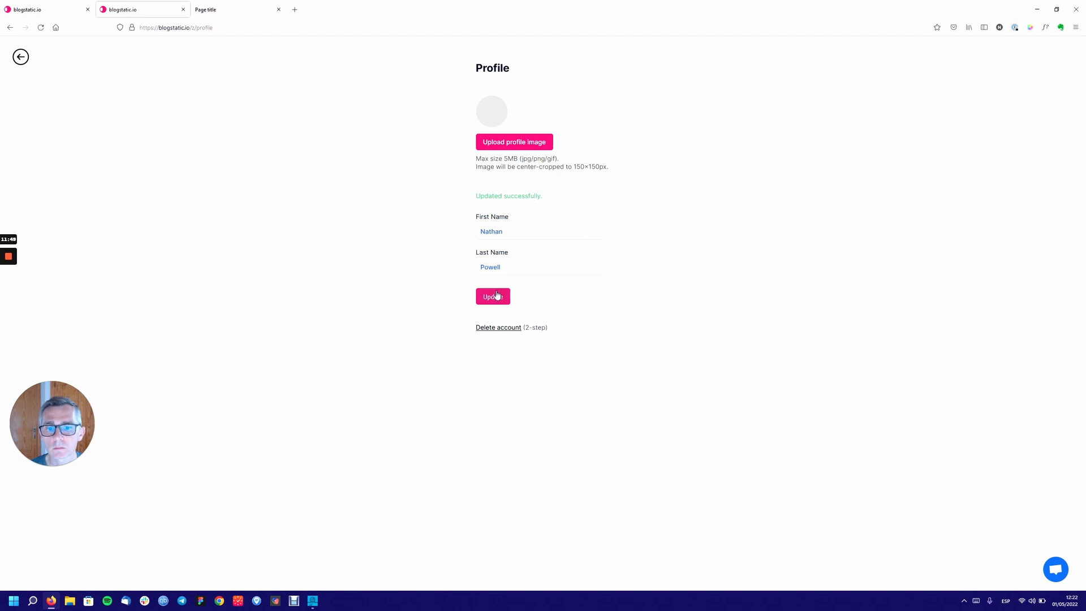
pyautogui.click(19, 57)
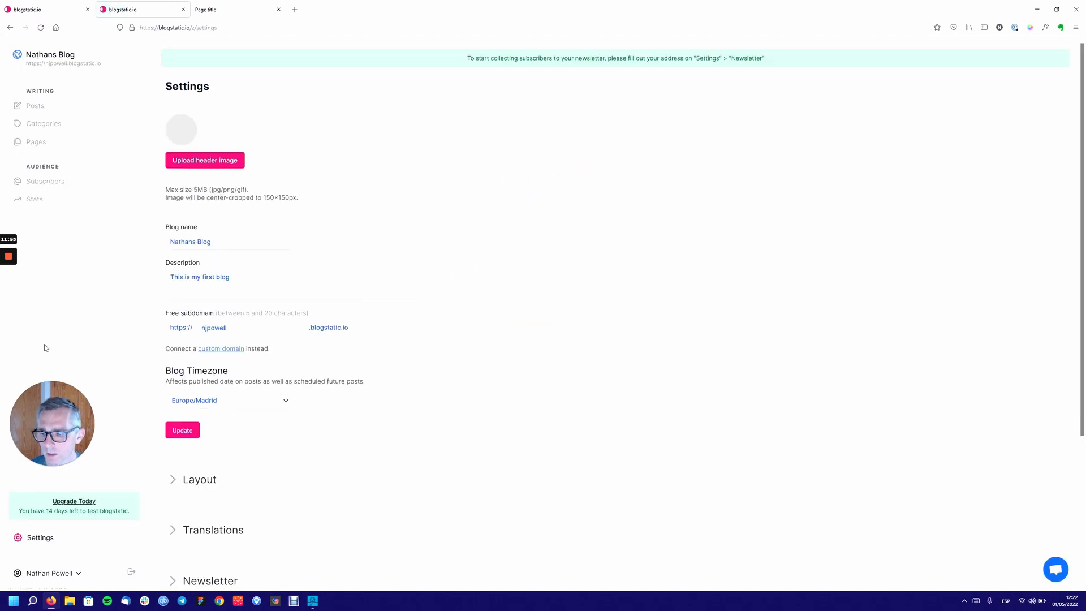
pyautogui.scroll(-2, 46, 348)
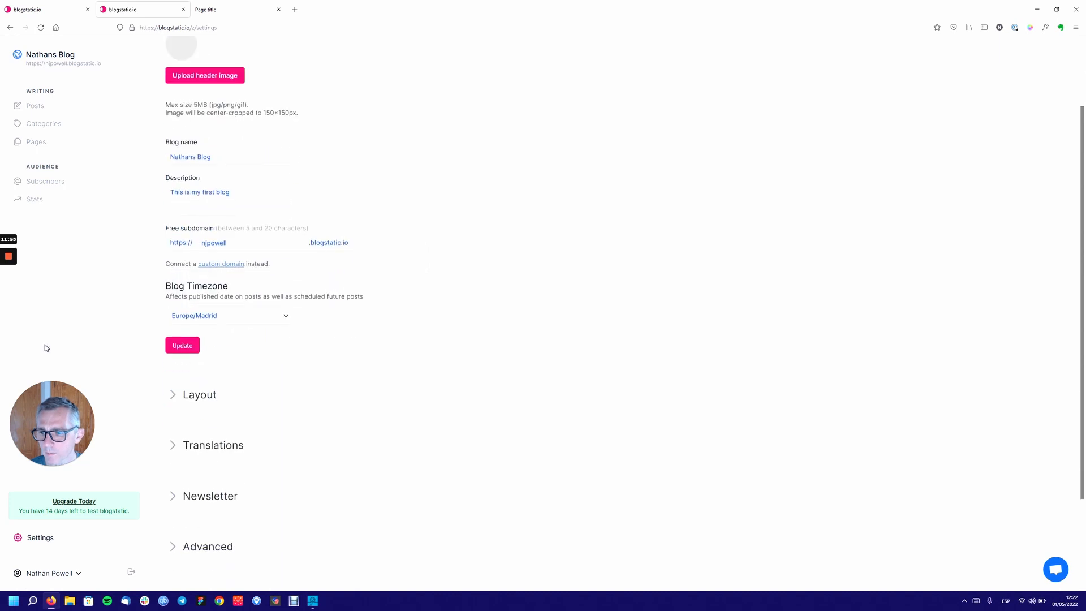
pyautogui.click(73, 574)
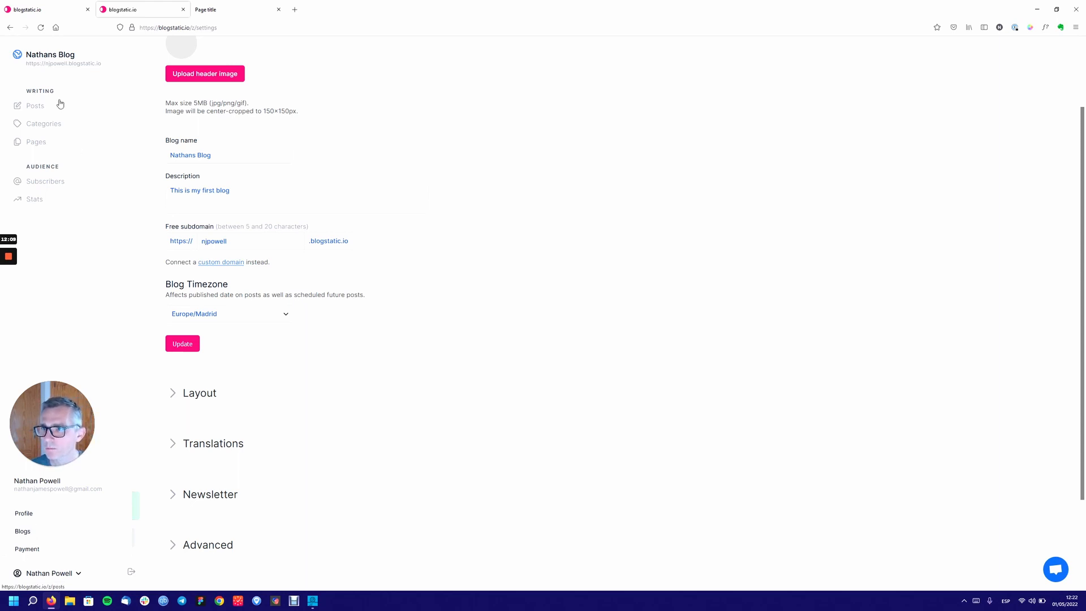
pyautogui.click(80, 274)
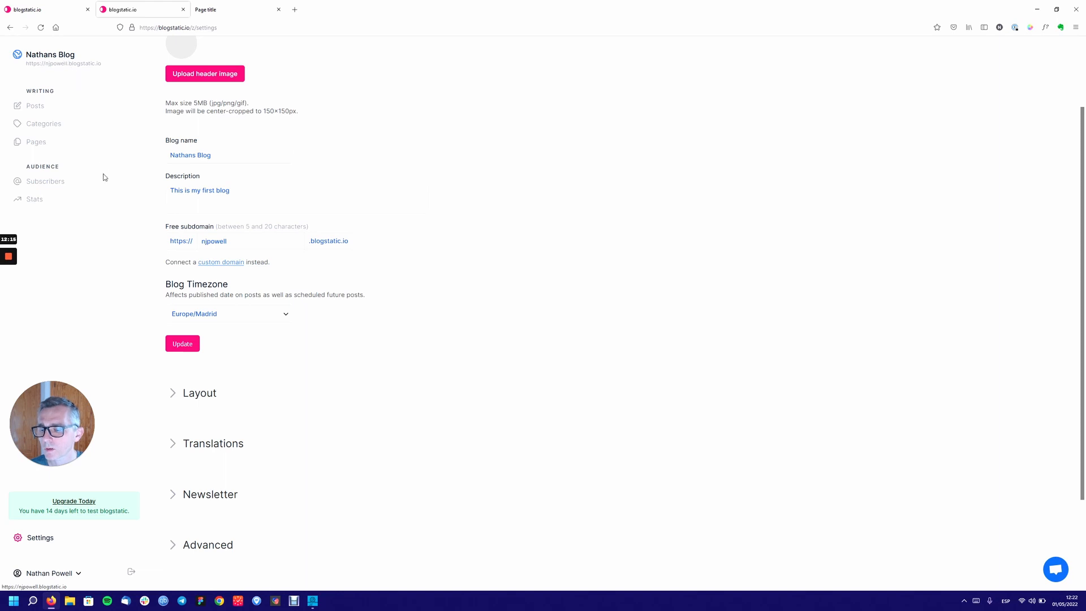
pyautogui.click(57, 572)
pyautogui.click(22, 530)
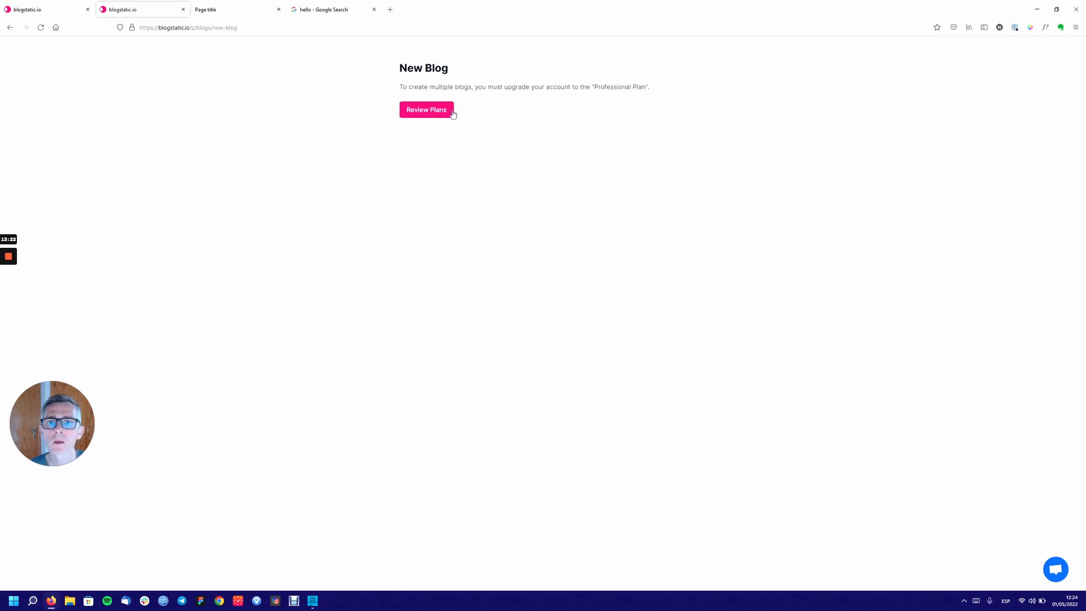
pyautogui.click(10, 28)
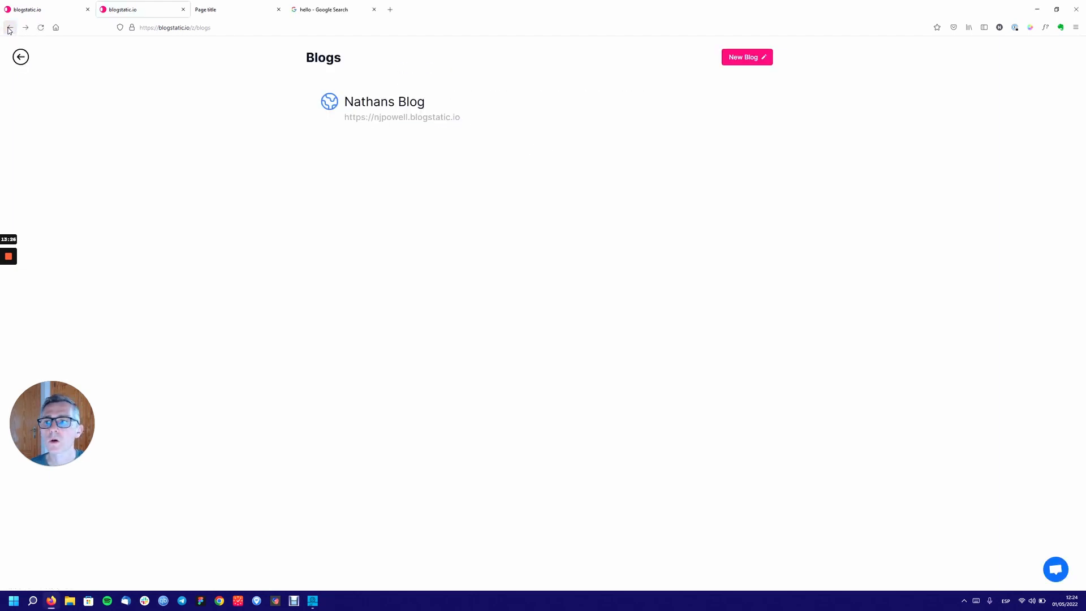
pyautogui.click(10, 28)
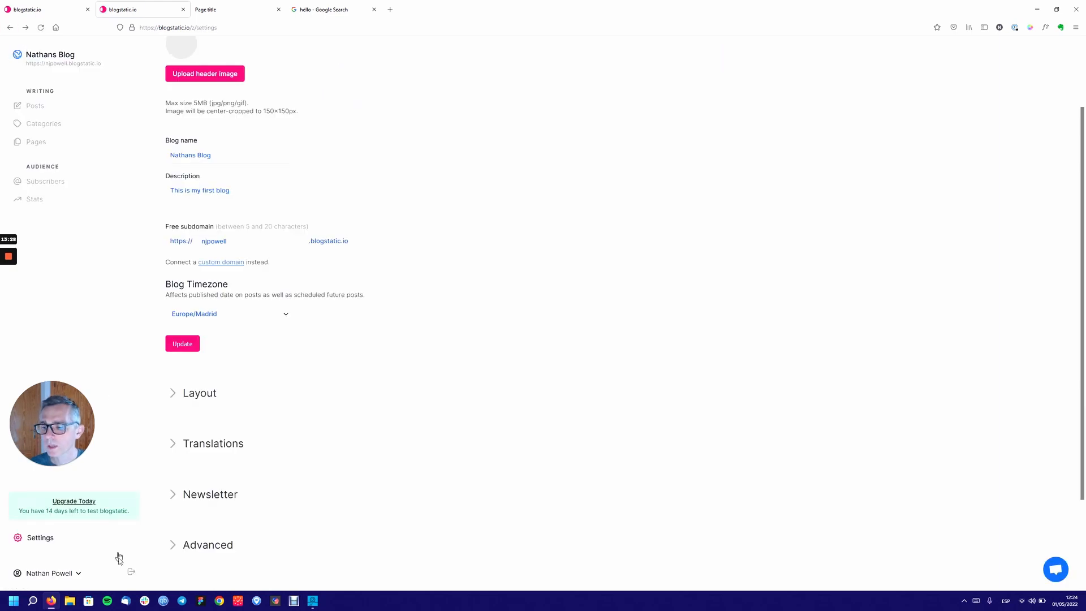
pyautogui.click(78, 571)
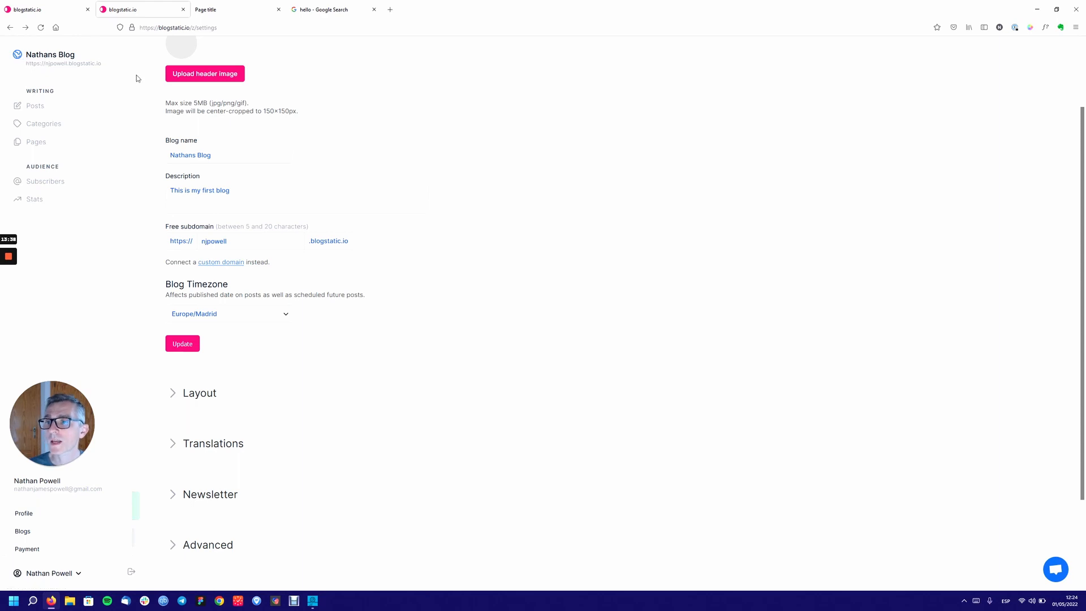
pyautogui.click(115, 61)
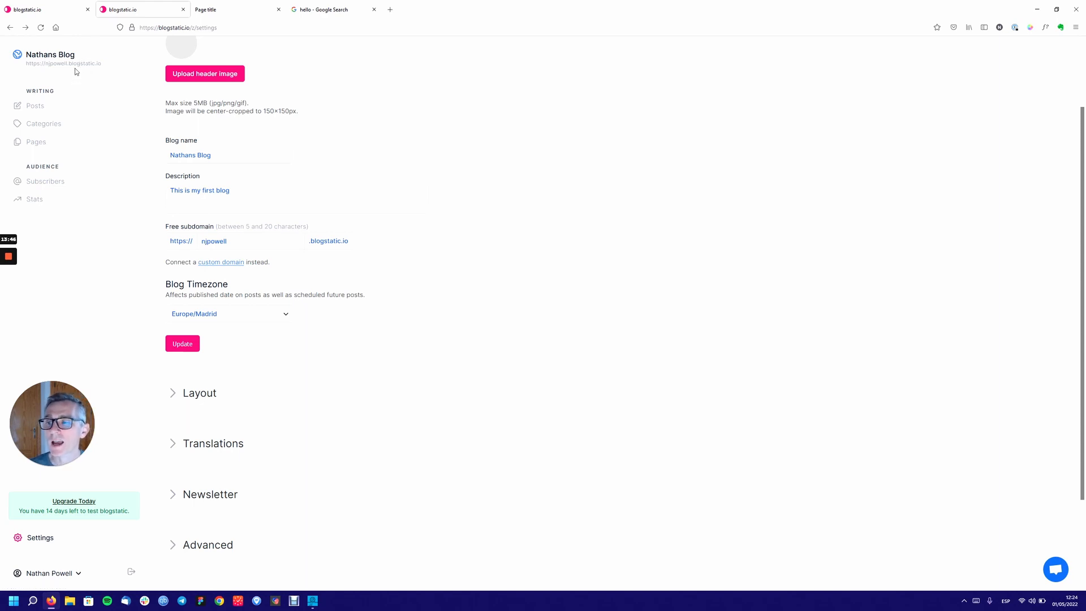
pyautogui.scroll(-2, 222, 407)
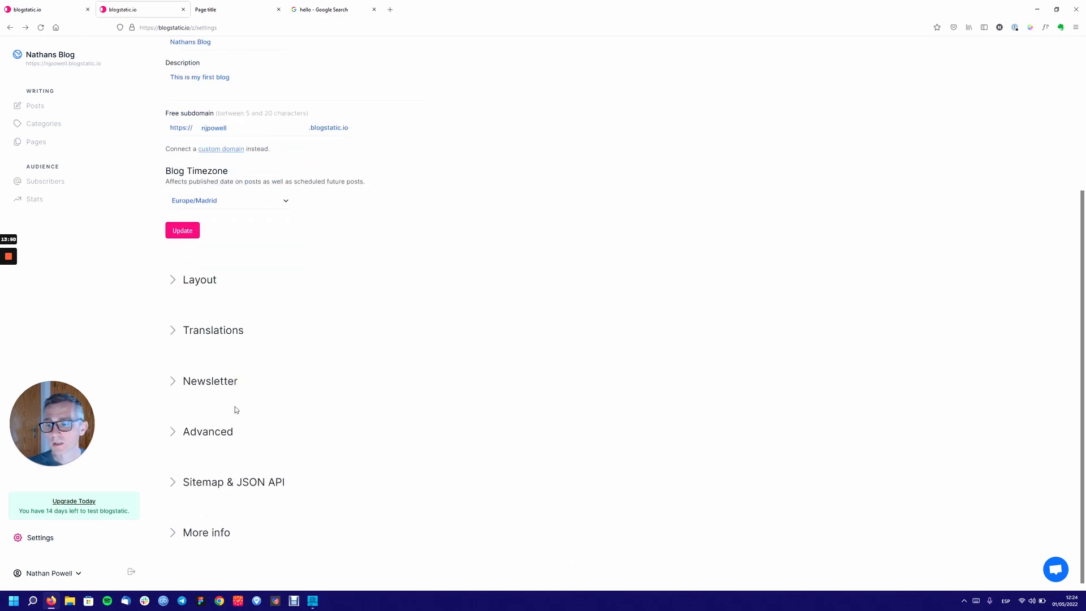
pyautogui.scroll(4, 235, 406)
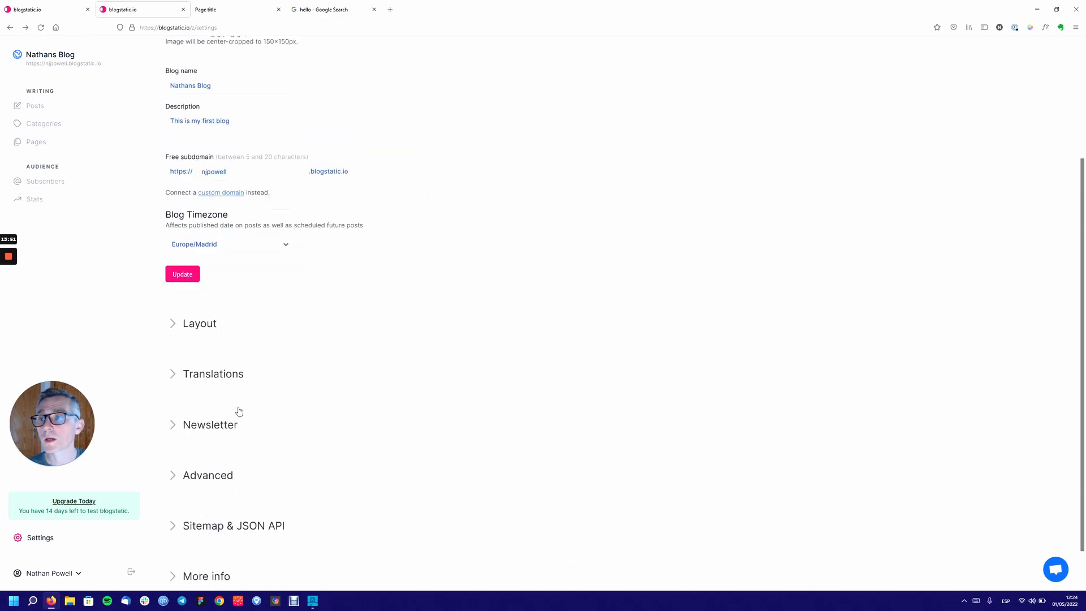
# Open the Posts list showing the published 'Page title' post dated May 1, 2022.
pyautogui.click(52, 109)
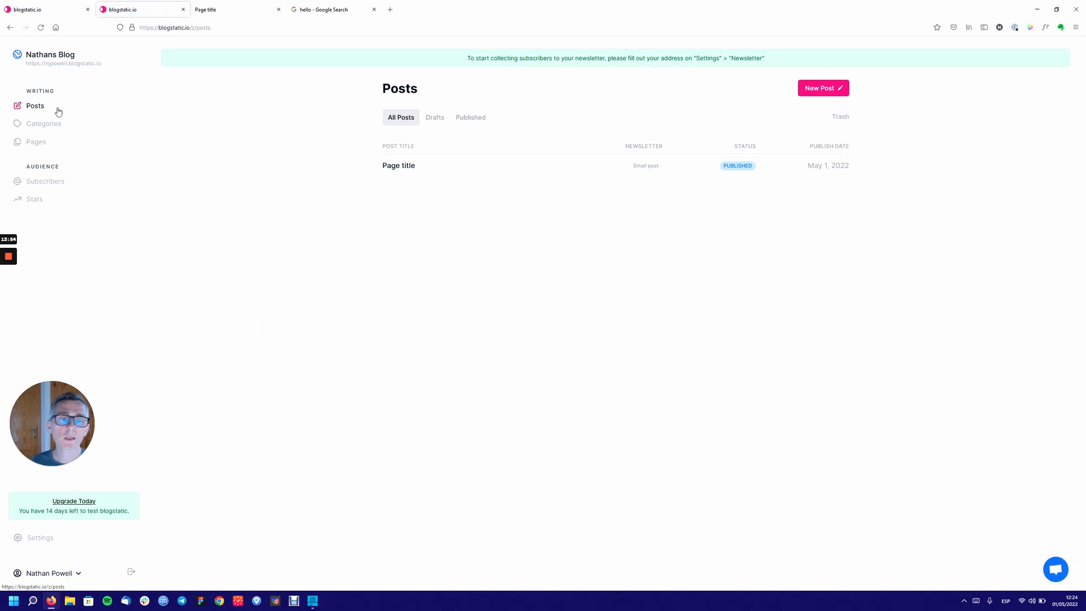